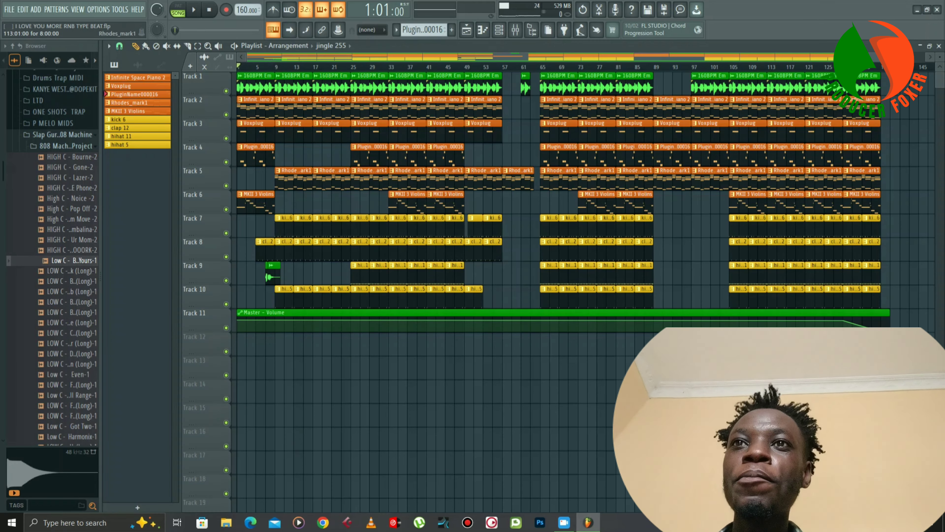
- Open the settings of the 160BPM Em audio clip on Track 1, switch playback to pattern mode and preview the sample
left_click(499, 29)
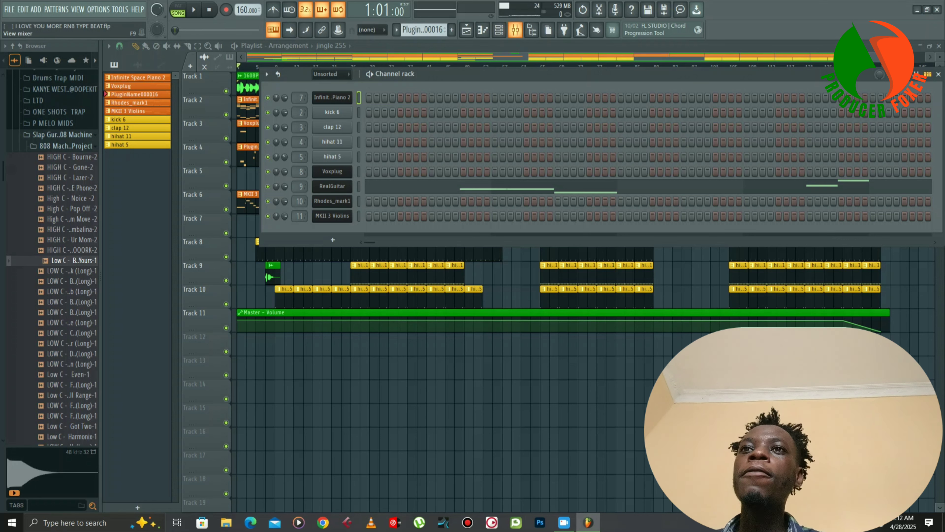
key("F6")
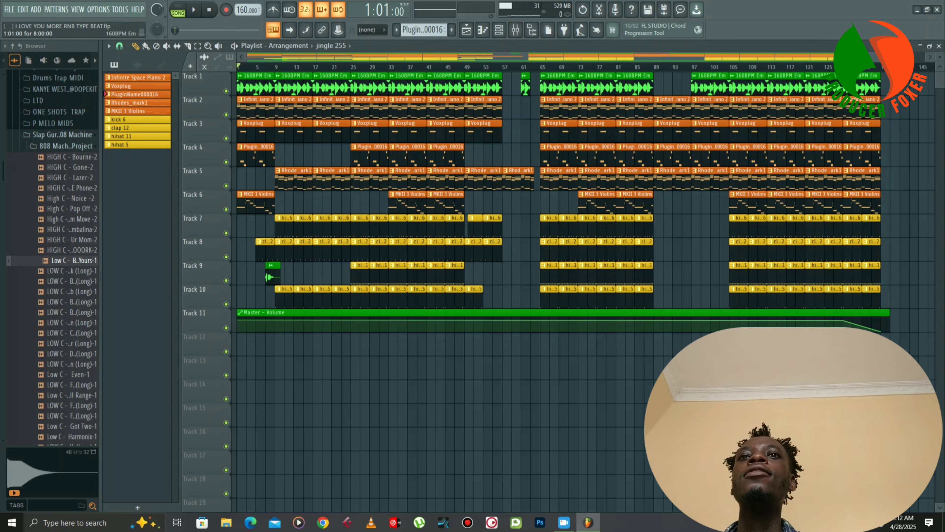
left_click(255, 86)
double_click(255, 88)
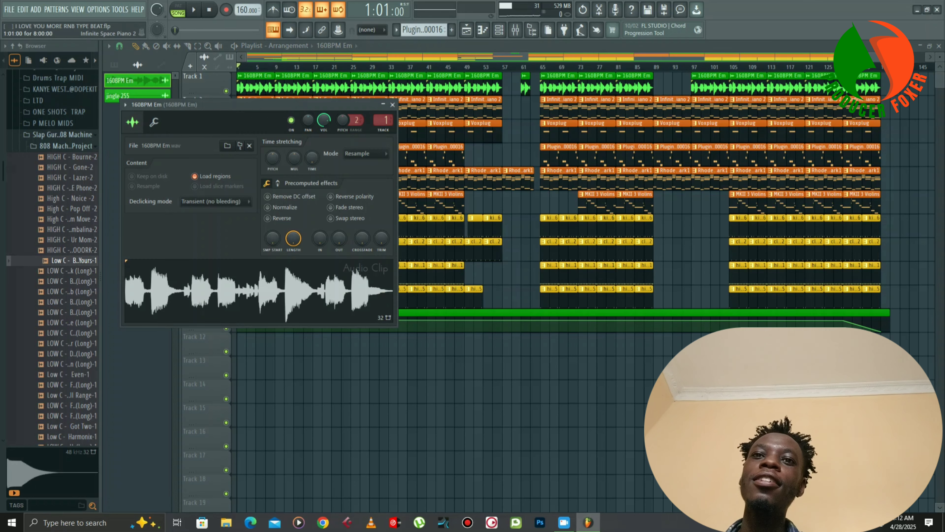
left_click_drag(261, 105, 327, 98)
left_click(178, 10)
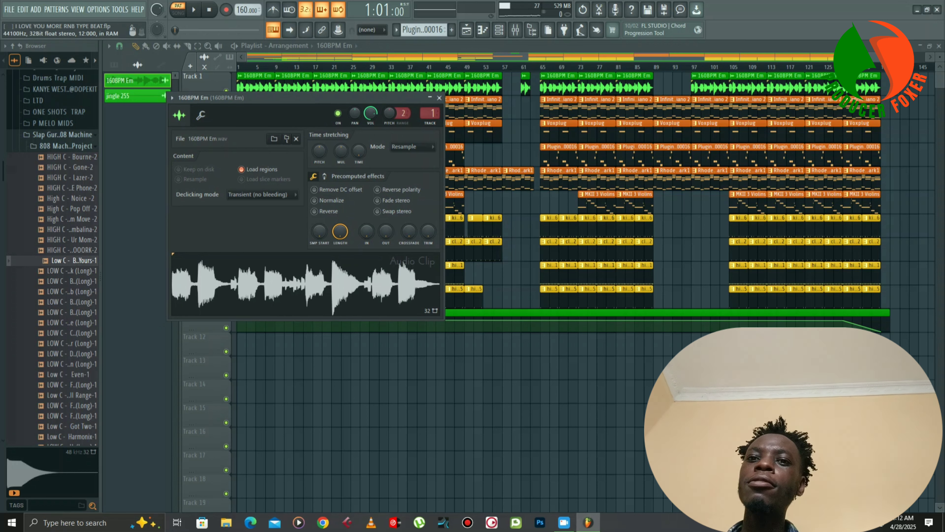
left_click(306, 285)
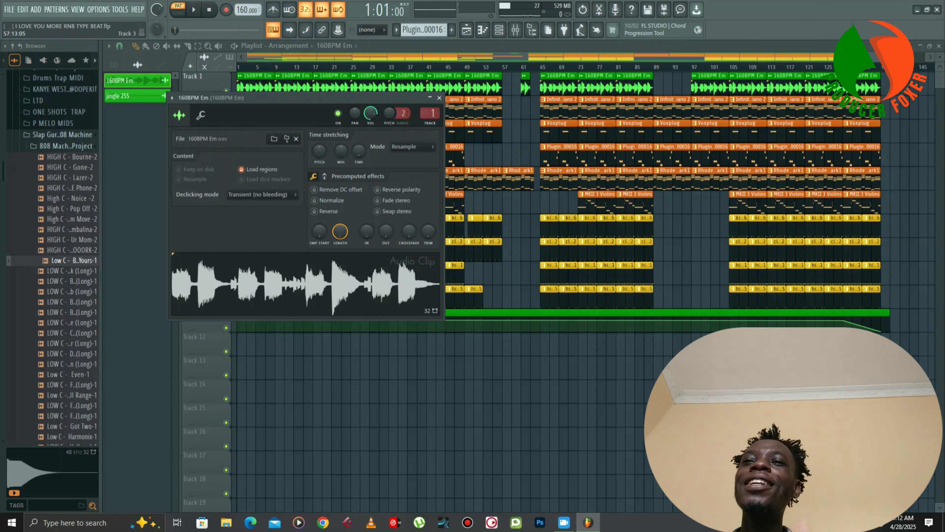
- Inspect the Fruity Delay 3 and Fruity Reeverb 2 settings on the 160BPM Em mixer track
left_click(515, 30)
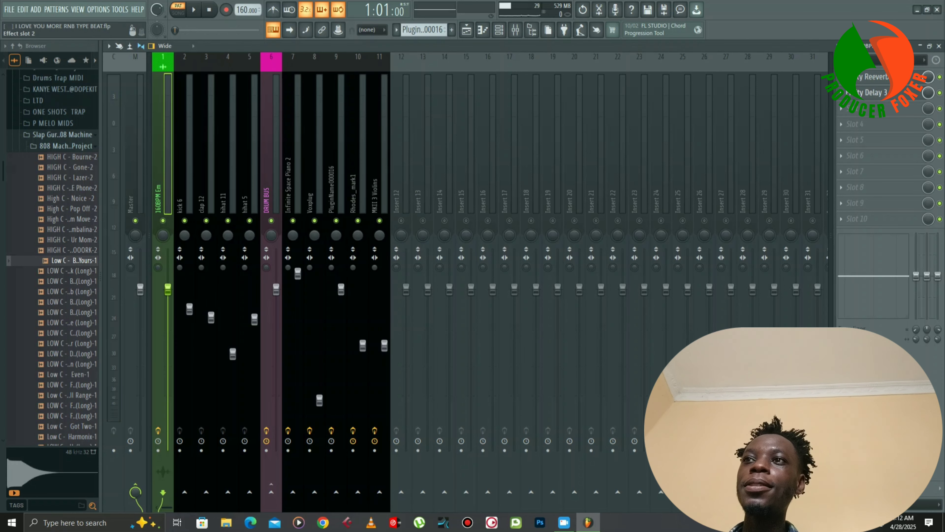
left_click(871, 92)
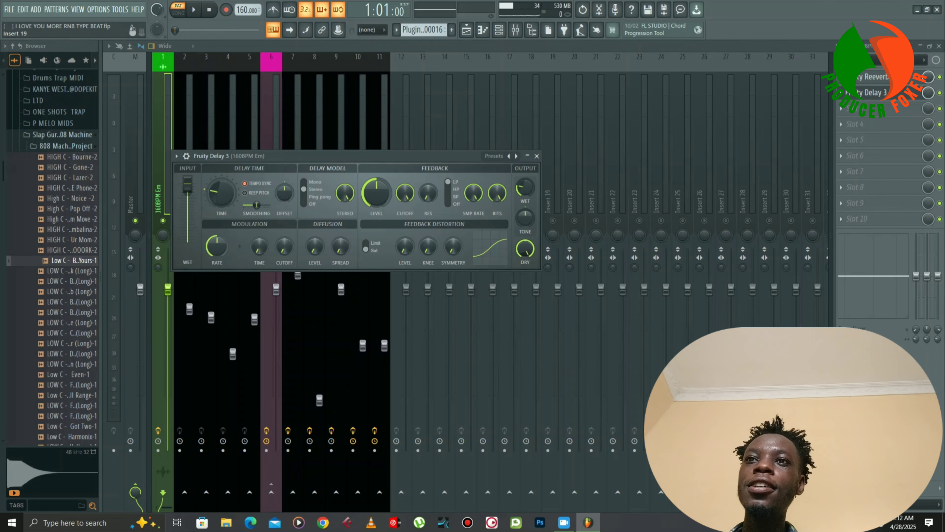
left_click(536, 155)
left_click(873, 77)
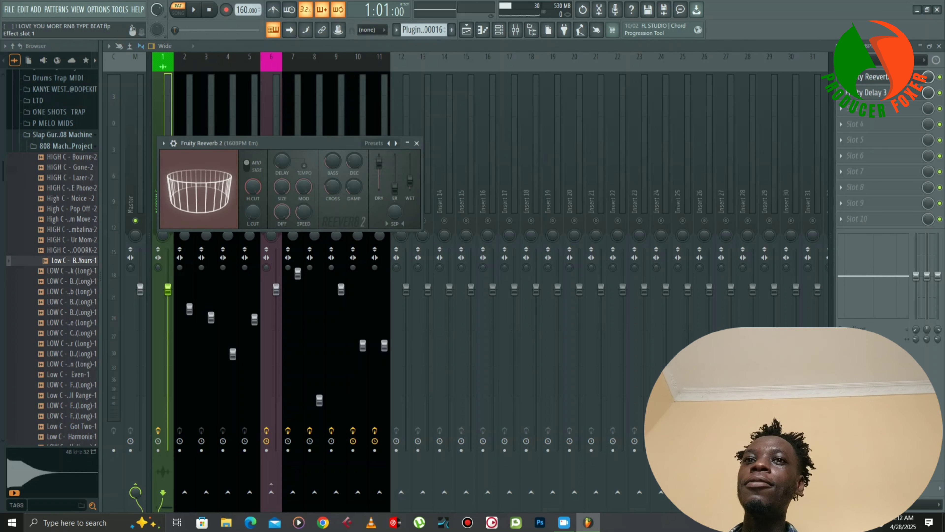
left_click(417, 143)
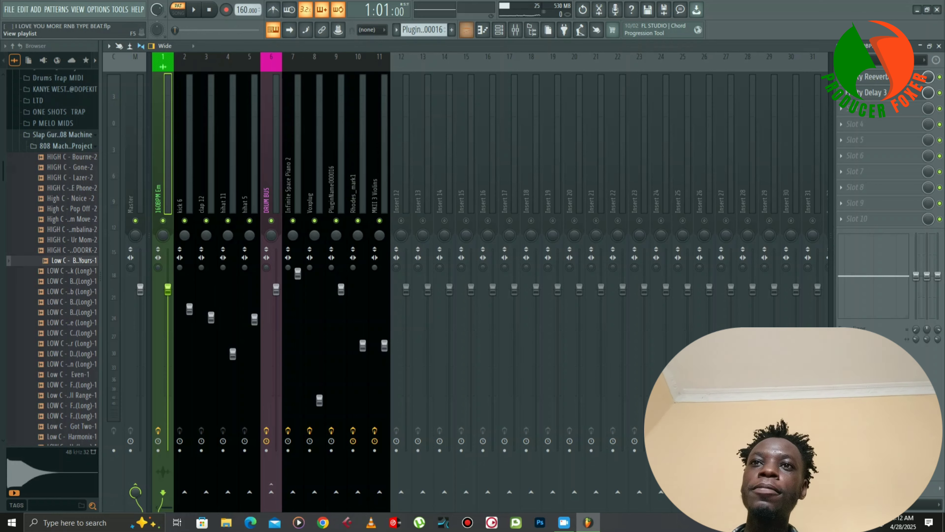
- Filter the channel rack to the Unsorted group and select the Infinite Space Piano 2 pattern
left_click(466, 29)
left_click(499, 29)
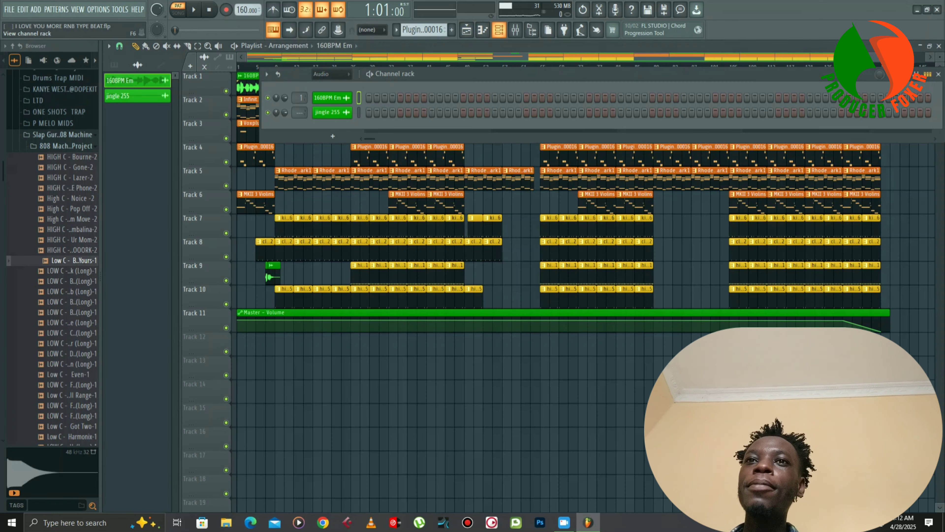
left_click(331, 74)
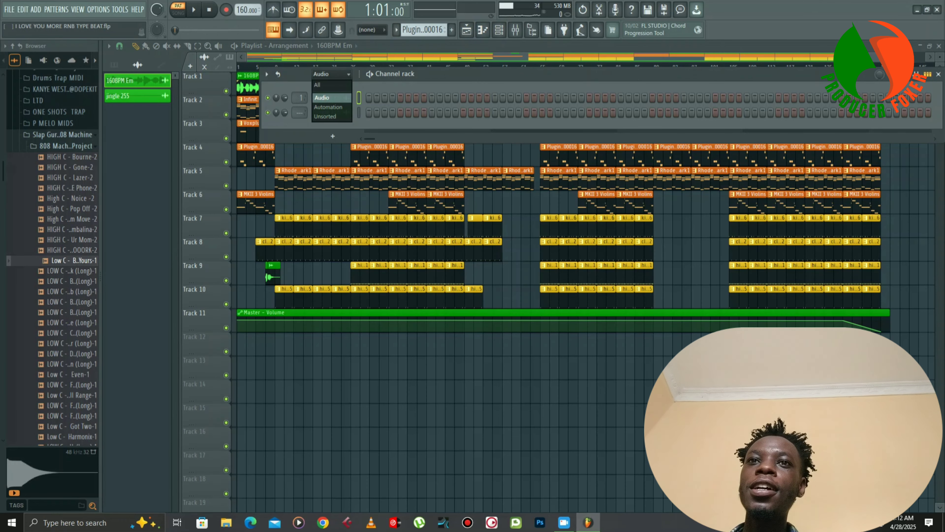
left_click(331, 117)
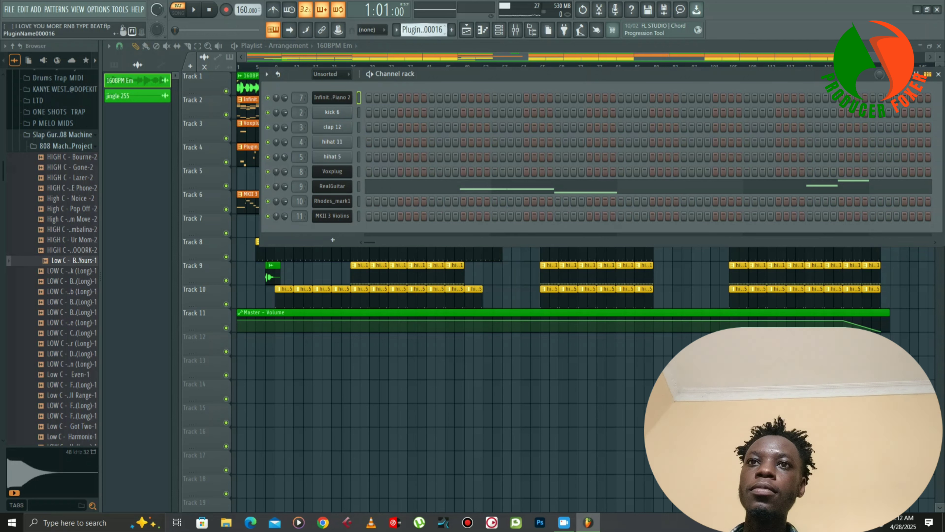
scroll(423, 30, "down", 1)
scroll(422, 29, "up", 3)
left_click(138, 77)
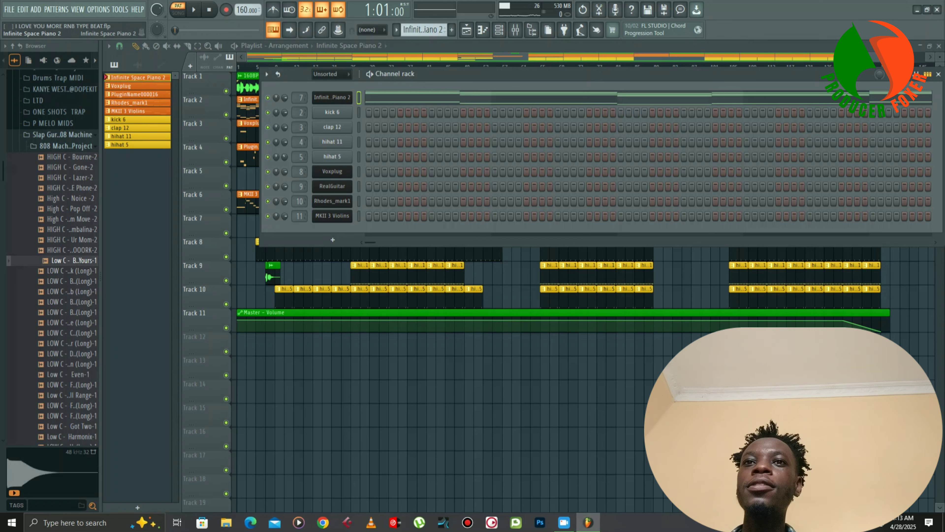
- Open the Infinite Space Piano 2 instrument and view its preset list, keeping Soft Melodies
left_click(332, 97)
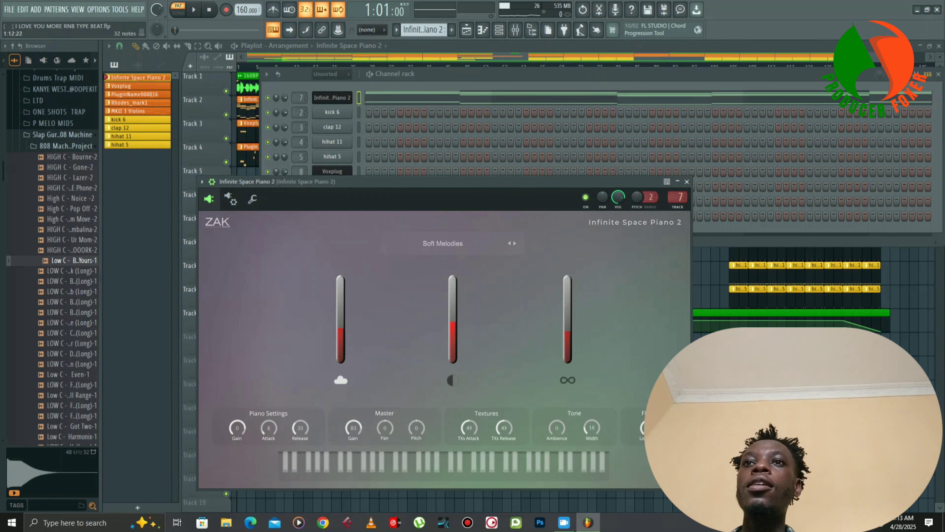
left_click(443, 243)
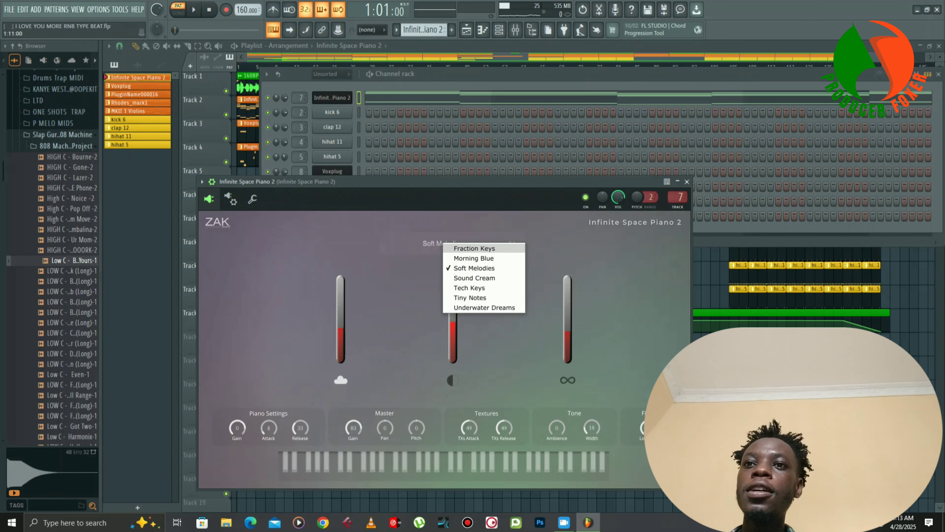
left_click(417, 272)
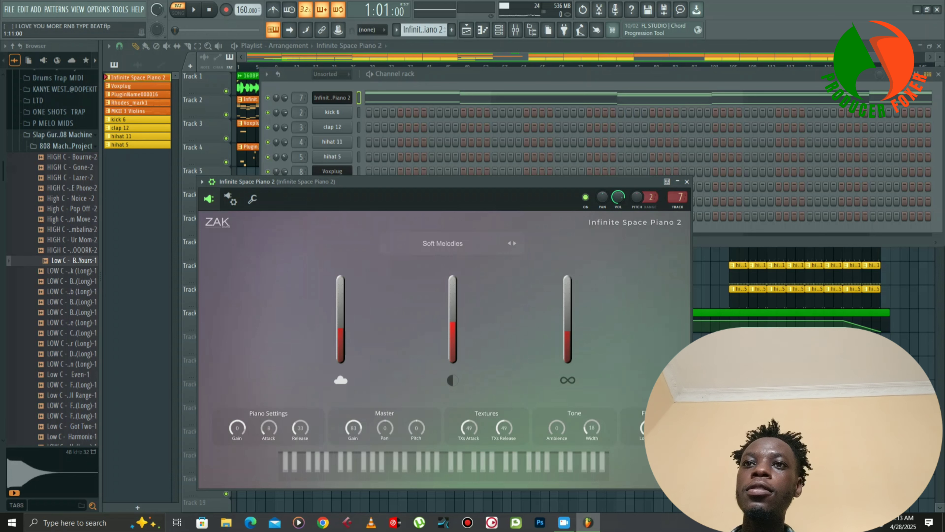
- Show all notes of the Infinite Space Piano 2 pattern in the piano roll and play the chord progression
left_click(448, 100)
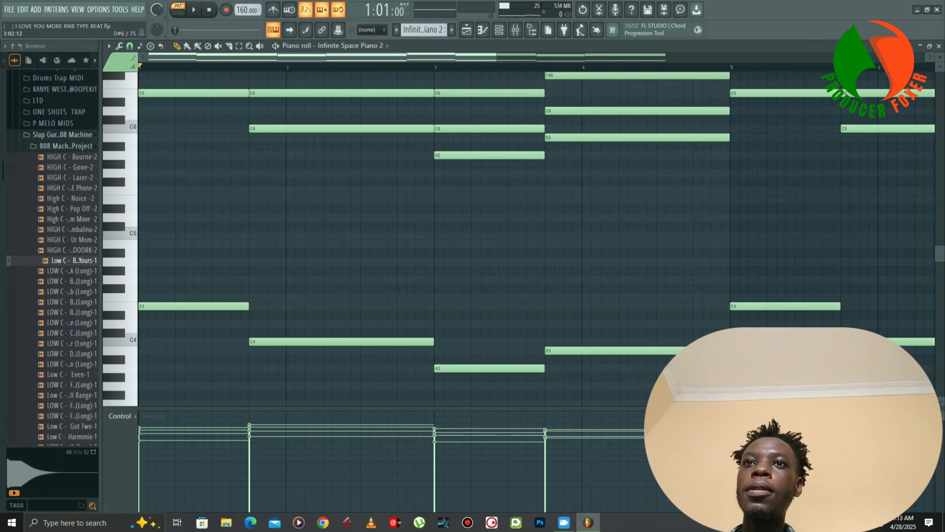
left_click_drag(496, 57, 802, 57)
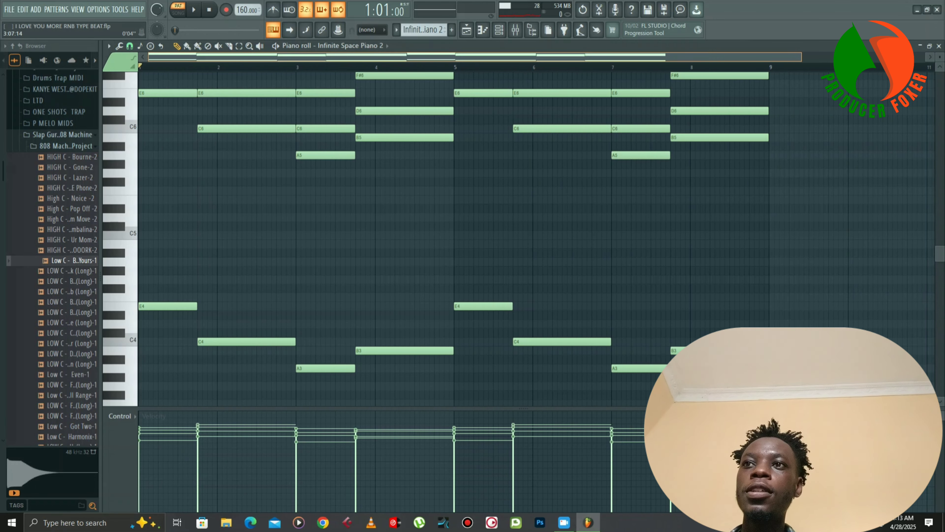
scroll(454, 238, "up", 5)
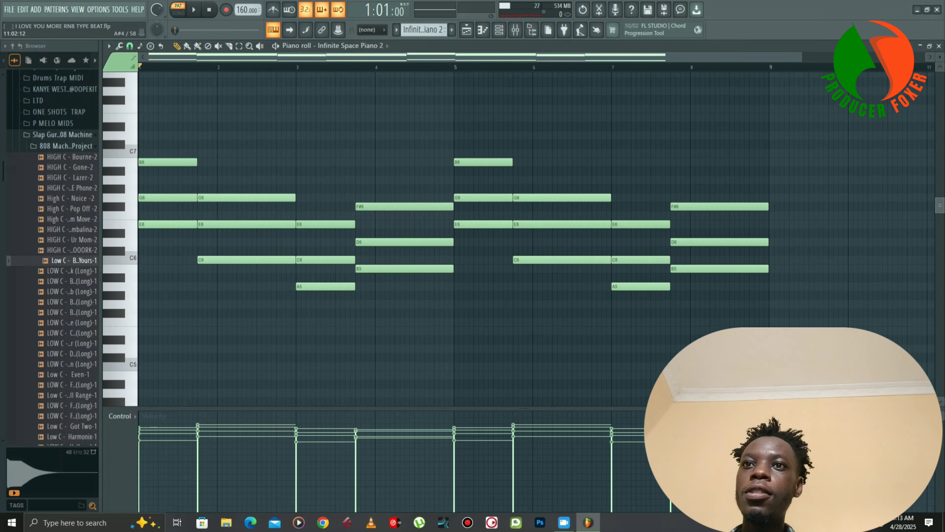
key("space")
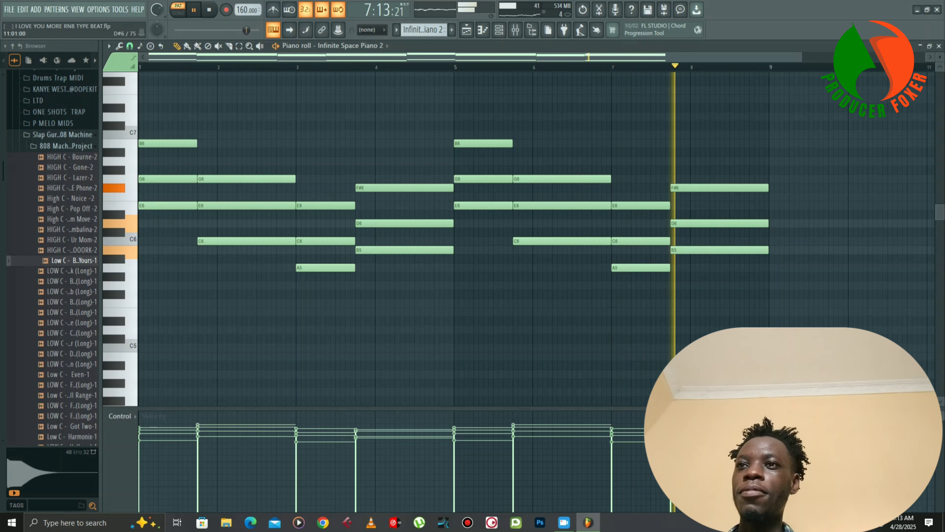
key("space")
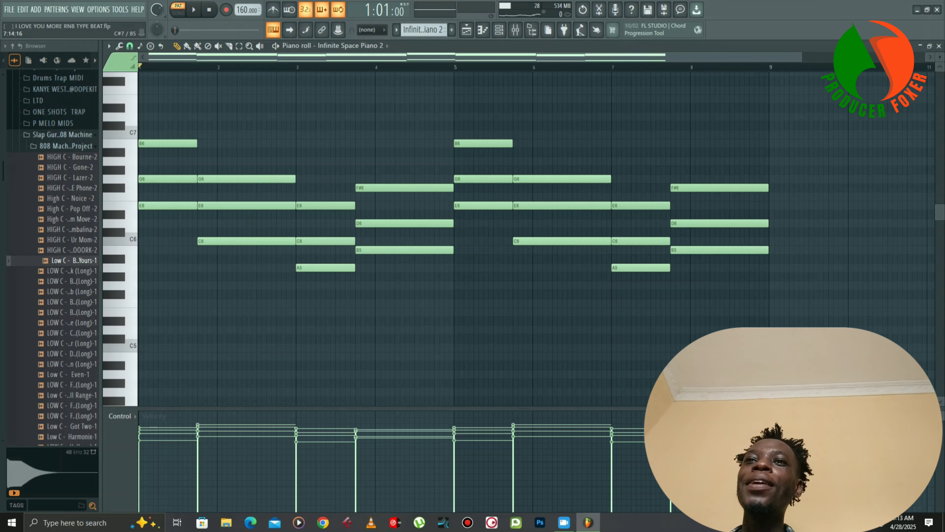
- Inspect the Fruity Delay 3 settings on the Infinite Space Piano 2 mixer track
left_click(499, 30)
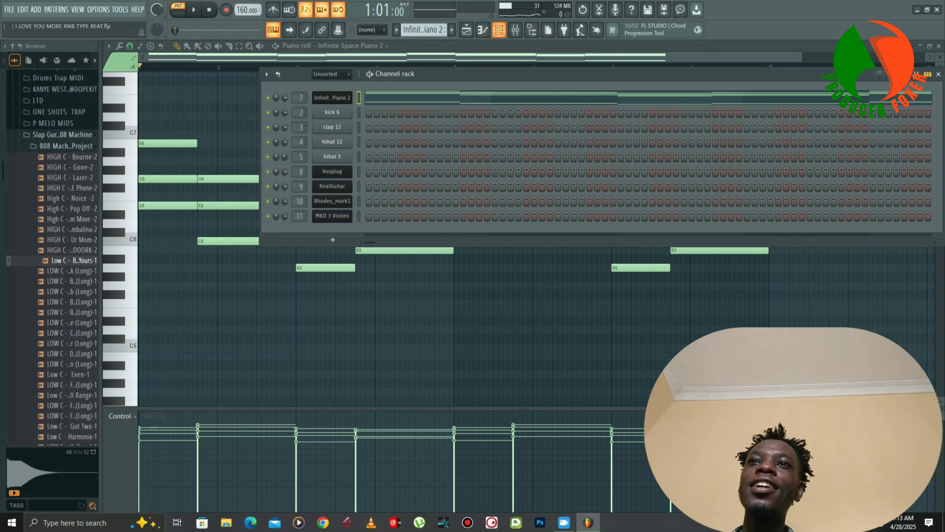
left_click(515, 30)
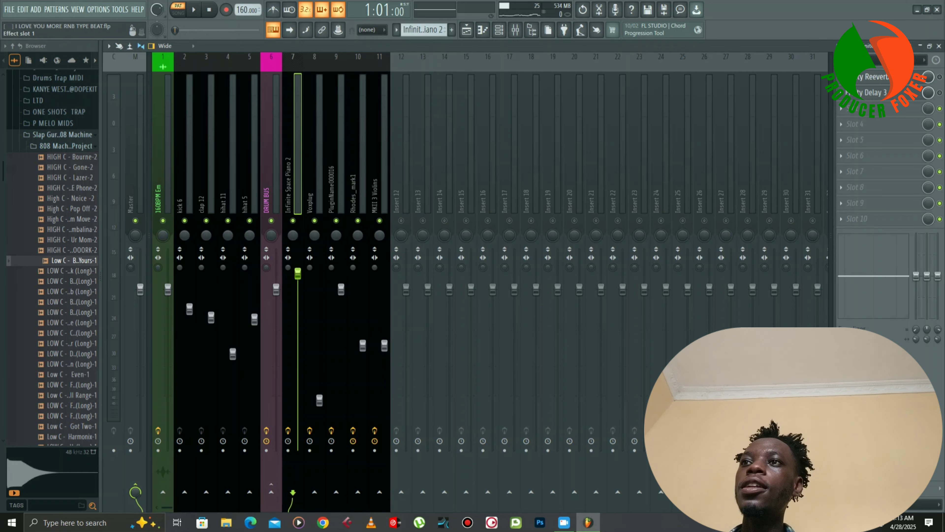
left_click(871, 92)
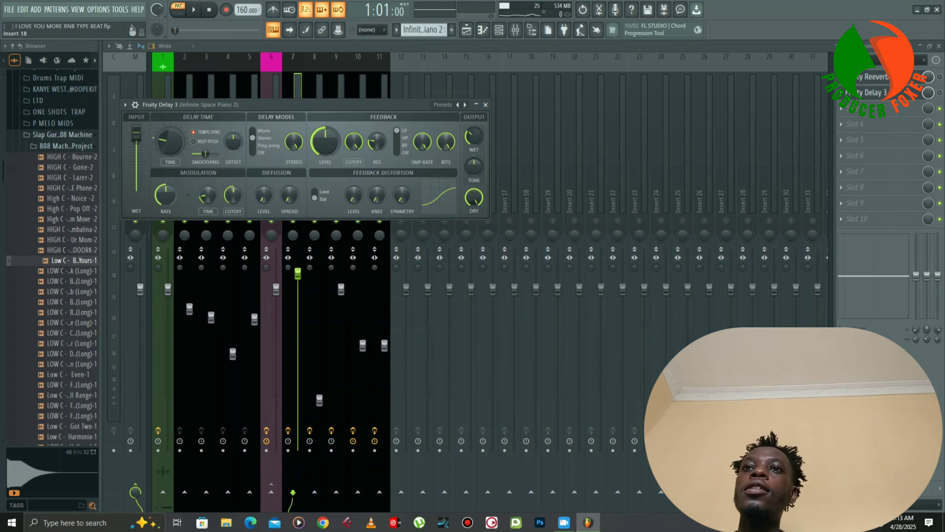
left_click(485, 104)
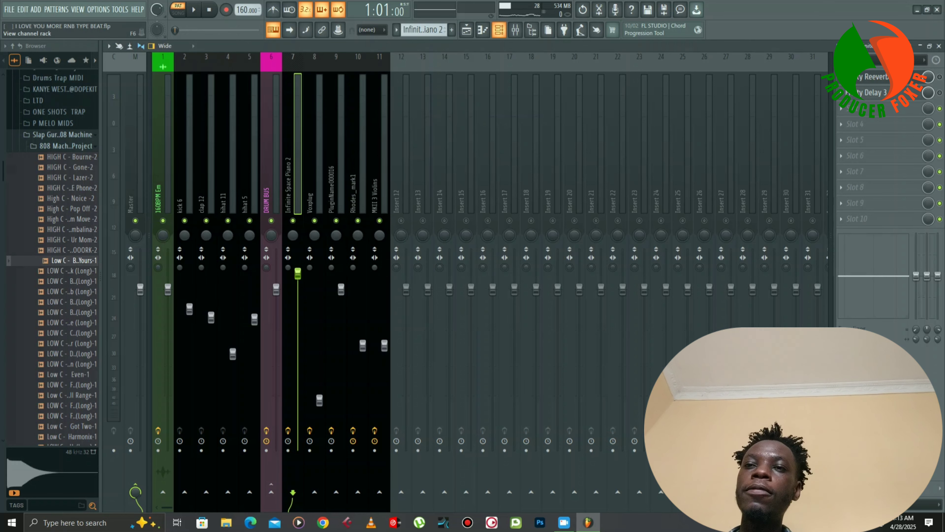
- Select the Voxplug pattern and review the instrument's Hee preset with its gain, filter, reverb and delay settings
left_click(499, 30)
scroll(424, 29, "down", 1)
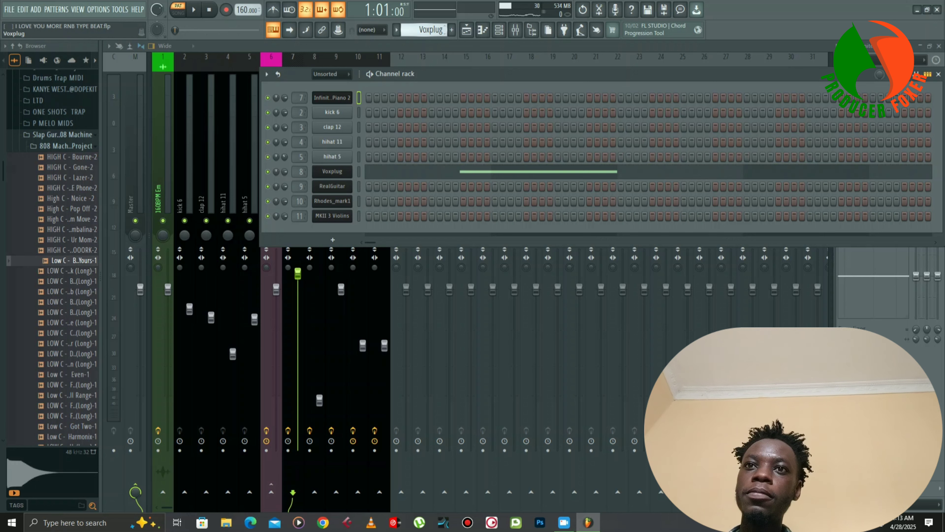
left_click(332, 171)
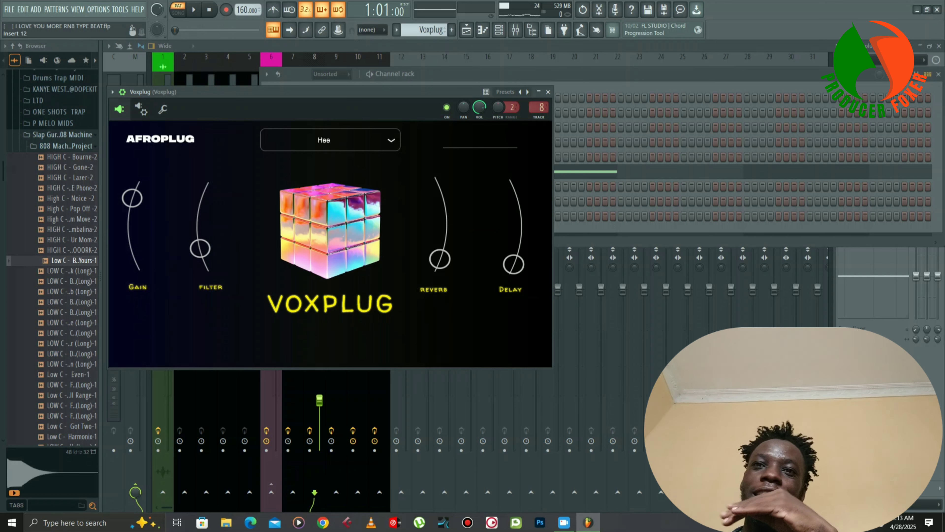
mouse_move(201, 244)
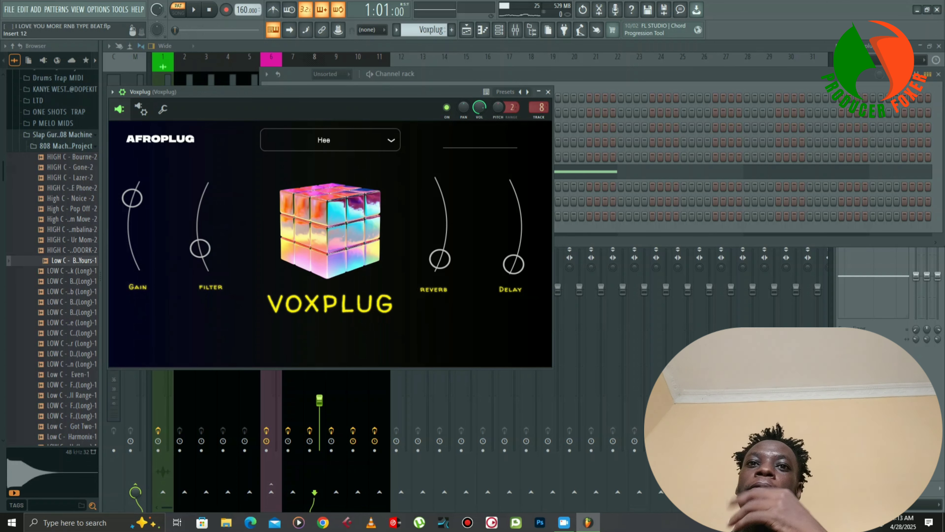
mouse_move(132, 199)
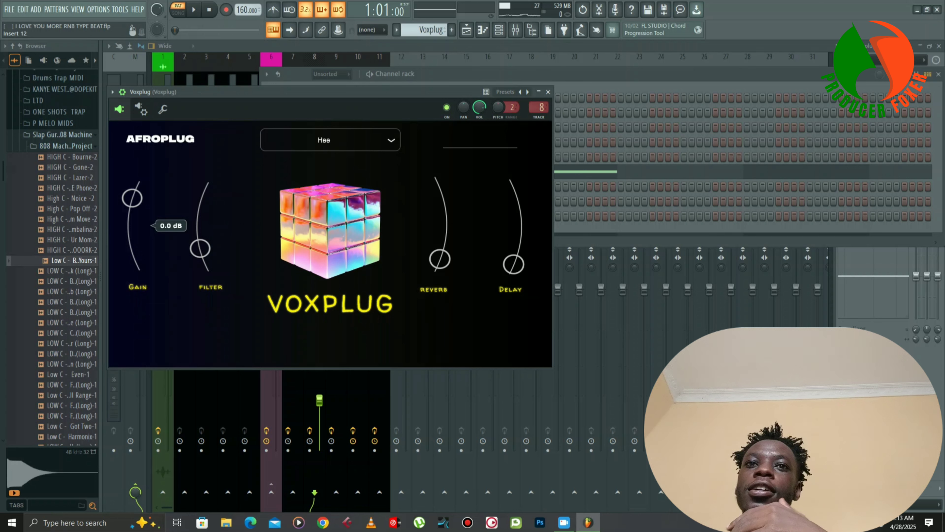
mouse_move(440, 259)
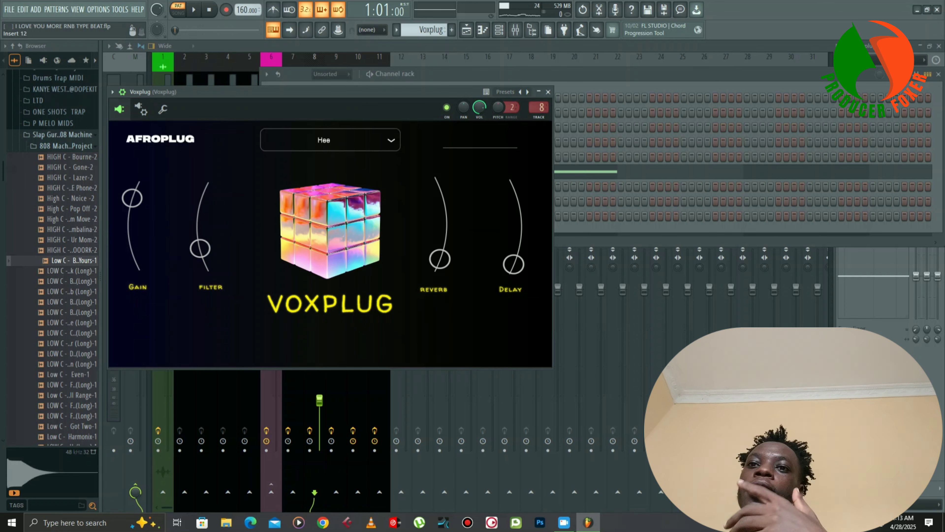
mouse_move(513, 264)
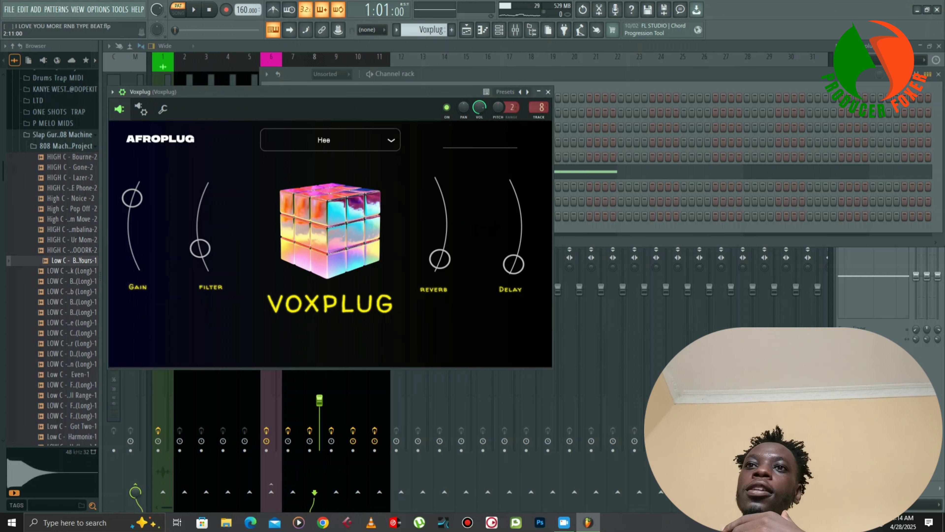
left_click(547, 92)
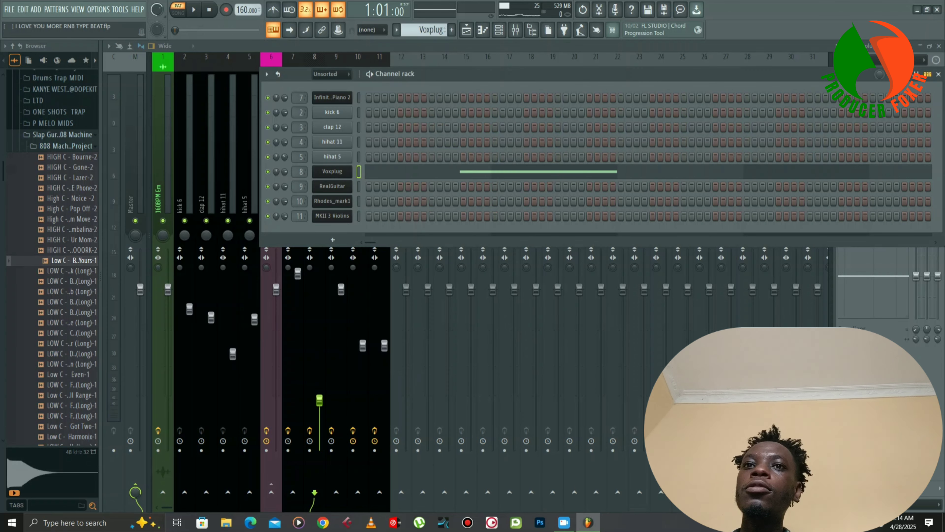
- Inspect the Fruity parametric EQ 2 and Fruity Reeverb 2 settings on the Voxplug mixer track
left_click(516, 30)
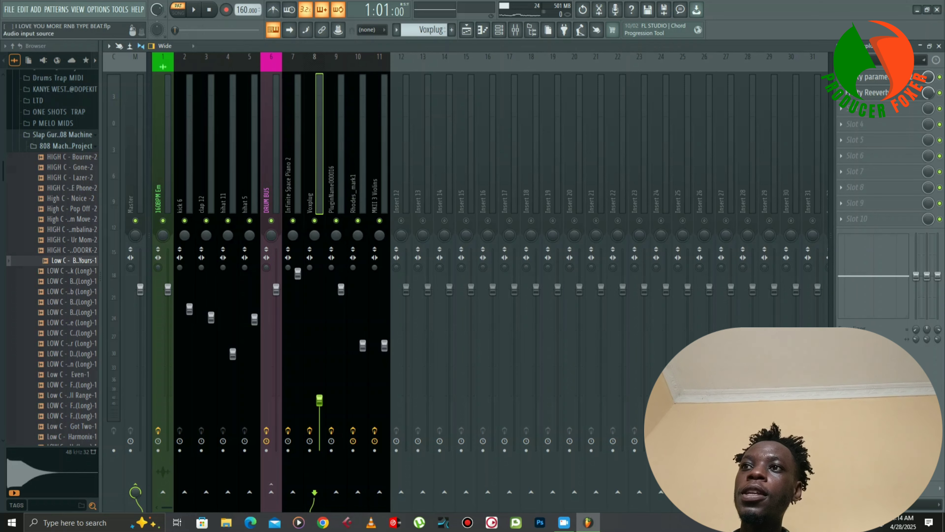
left_click(867, 77)
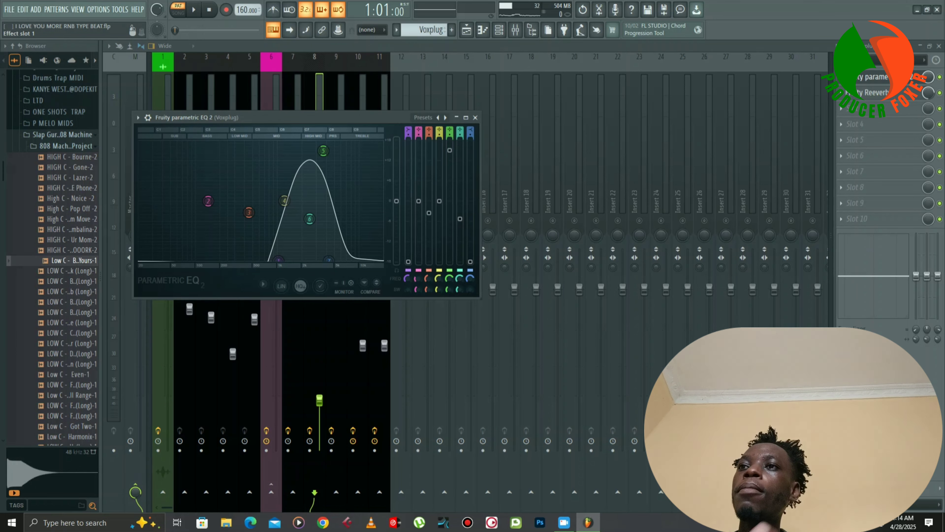
left_click(868, 92)
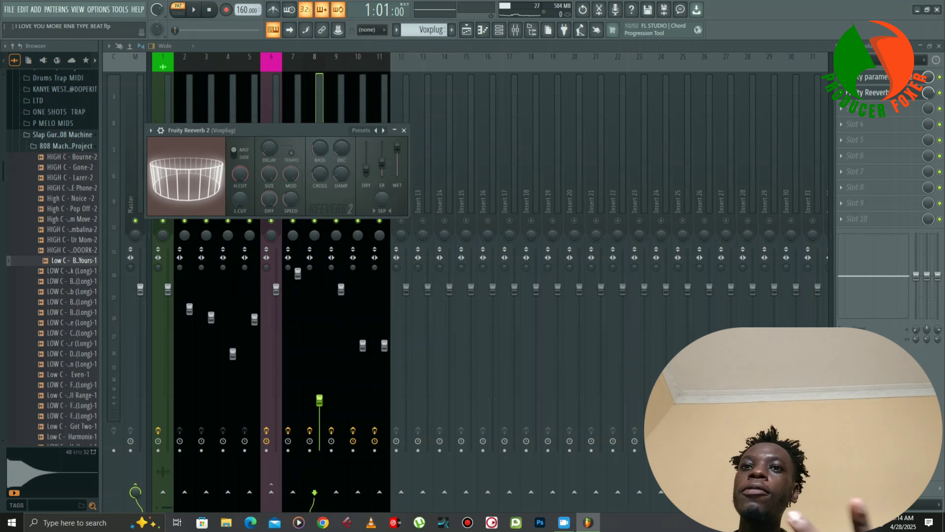
- Close the reverb and mixer windows and play the Voxplug pattern
left_click(403, 130)
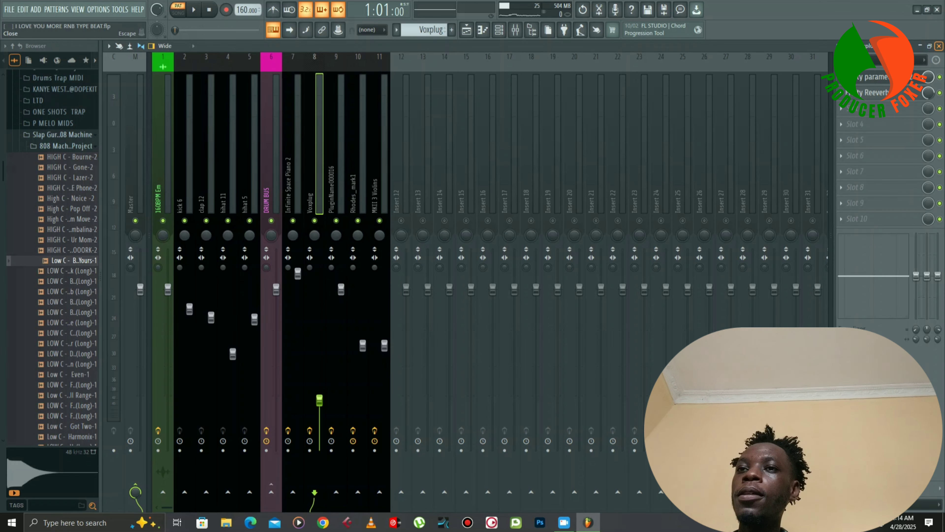
left_click(939, 46)
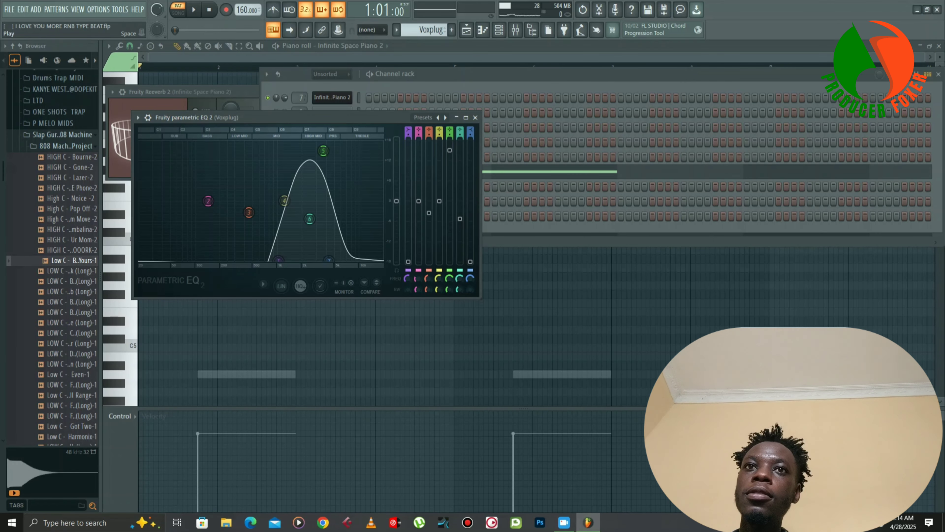
key("space")
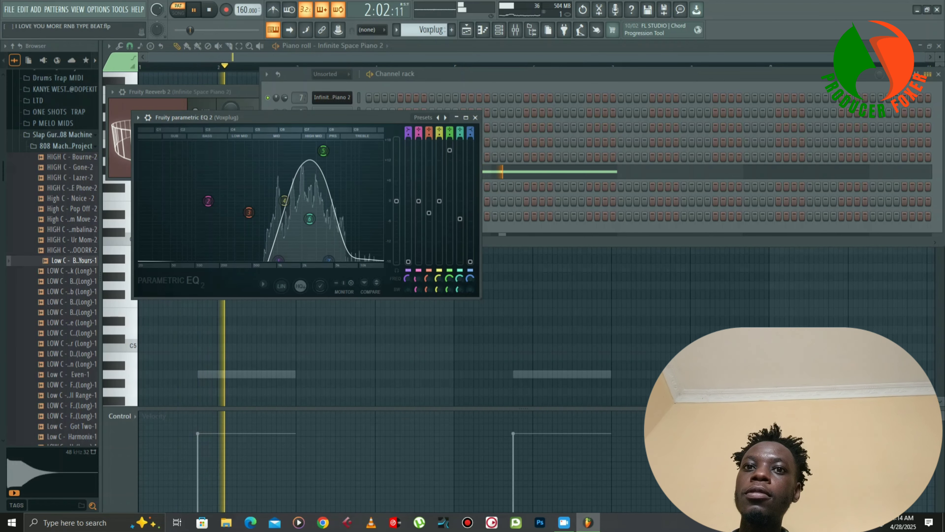
key("space")
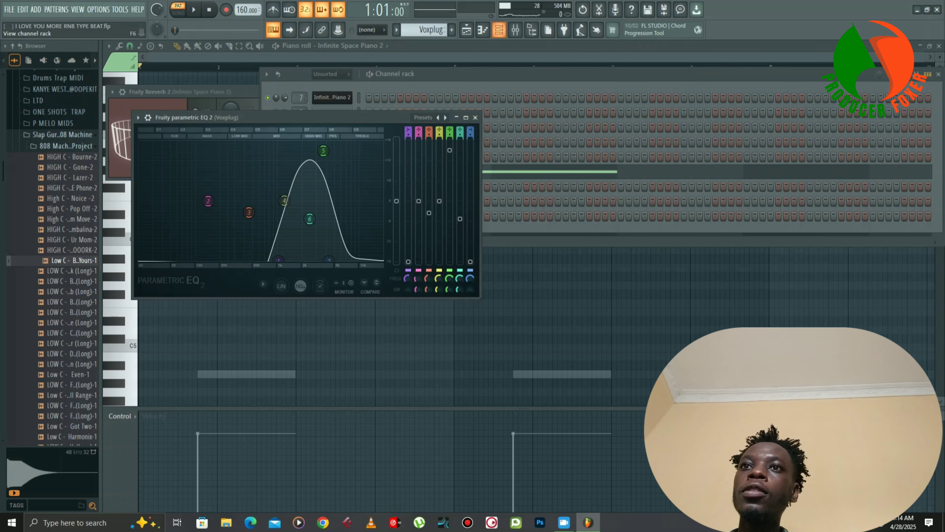
- Open the RealGuitar channel's instrument with its Acoustic Steel Stereo sound and play its melody in the piano roll
left_click(499, 30)
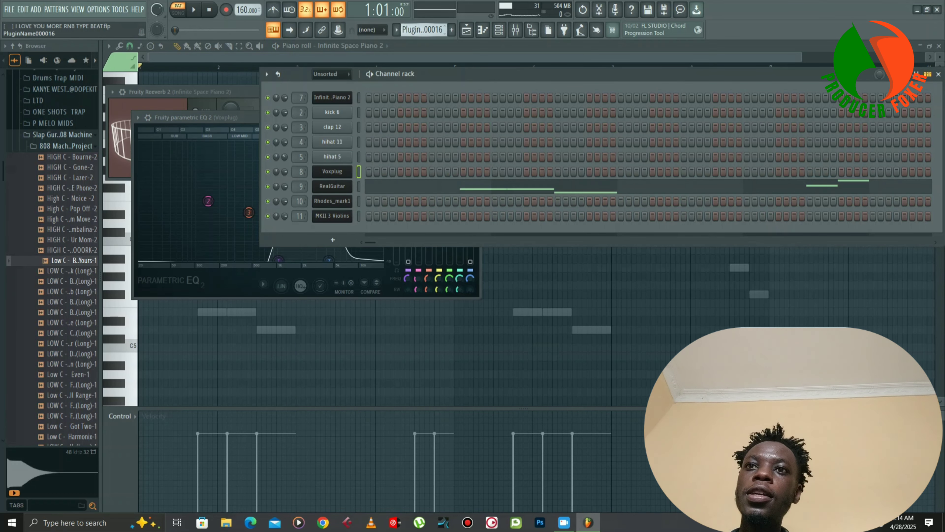
left_click(333, 186)
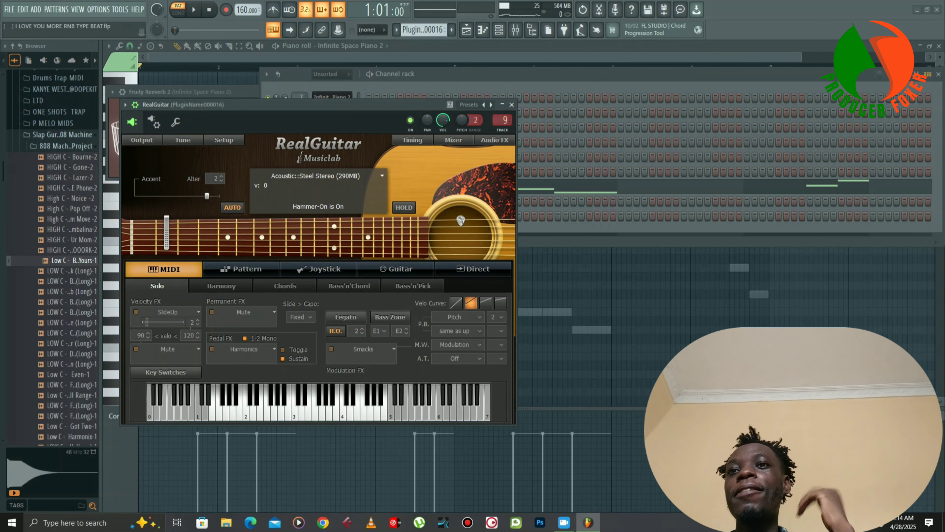
left_click(590, 186)
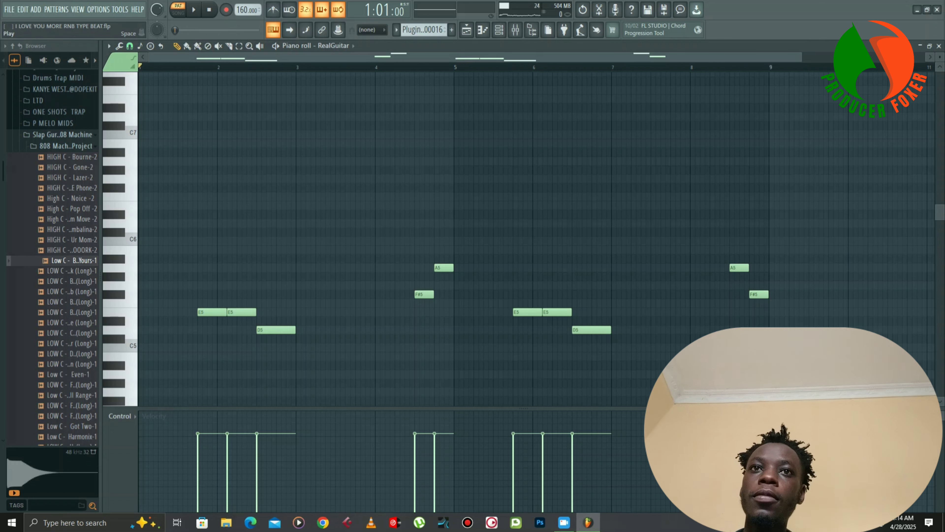
key("space")
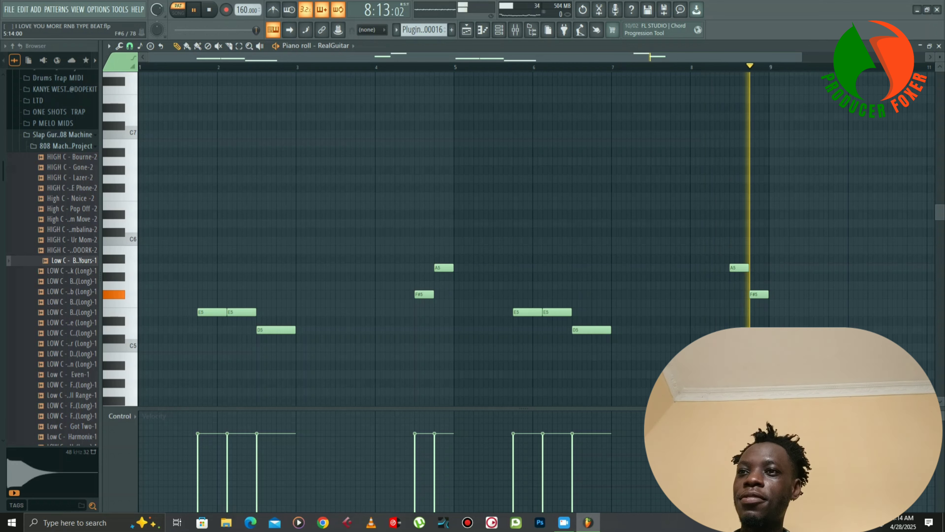
key("space")
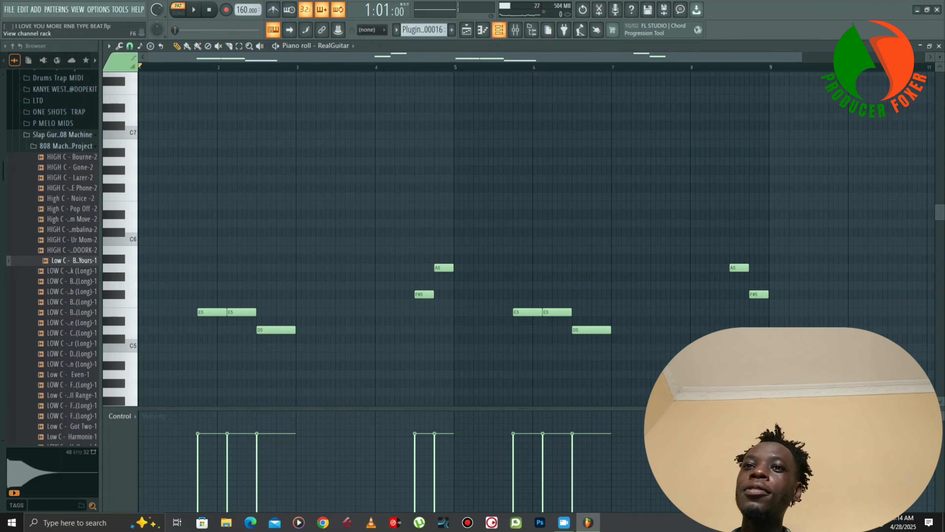
- Inspect the Fruity Delay 3 and Fruity Reeverb 2 settings on the RealGuitar mixer track
left_click(499, 29)
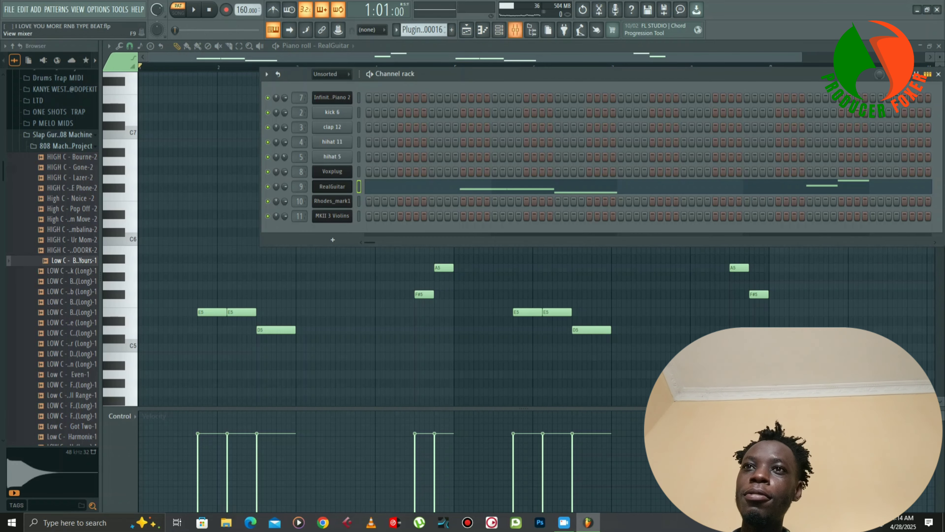
left_click(515, 29)
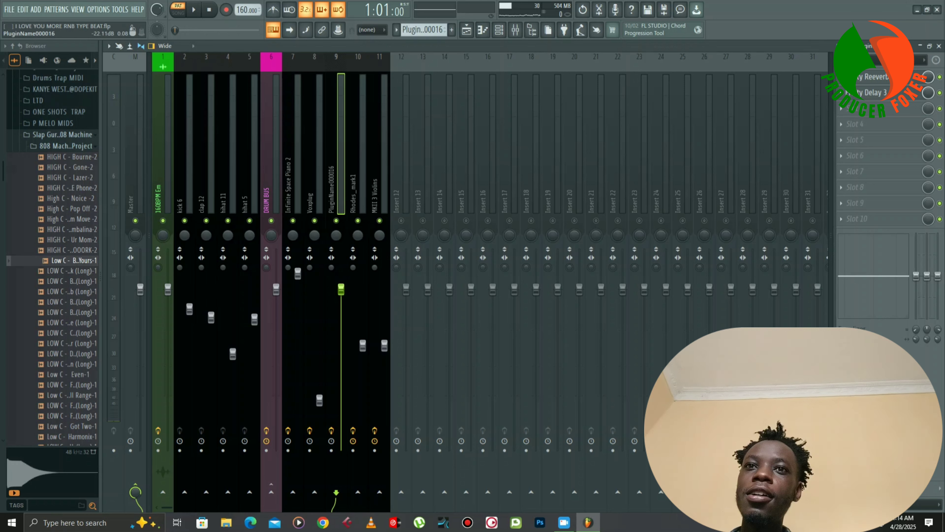
left_click(871, 92)
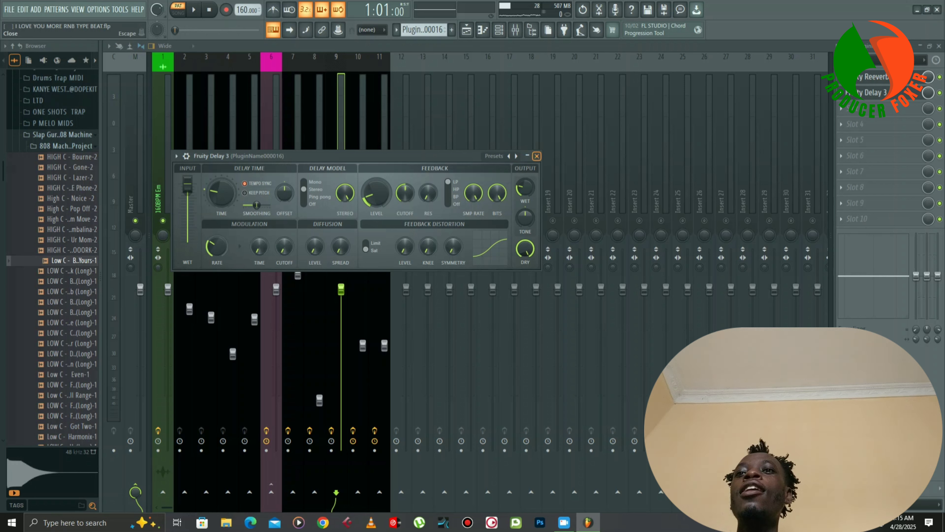
left_click(537, 156)
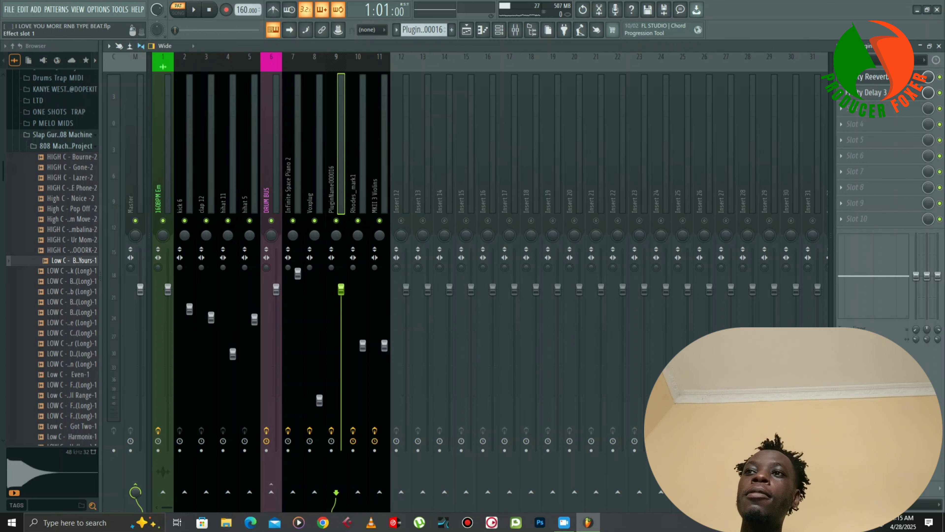
left_click(871, 77)
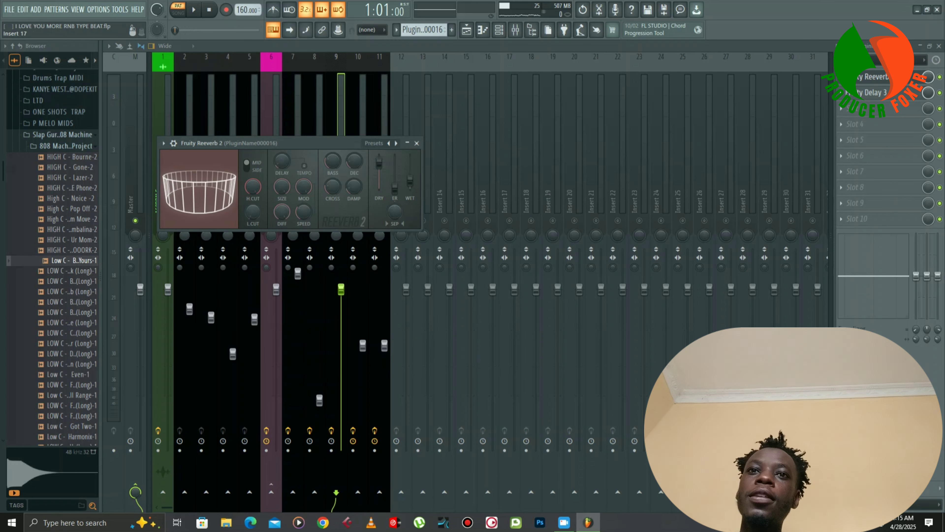
left_click_drag(291, 143, 776, 150)
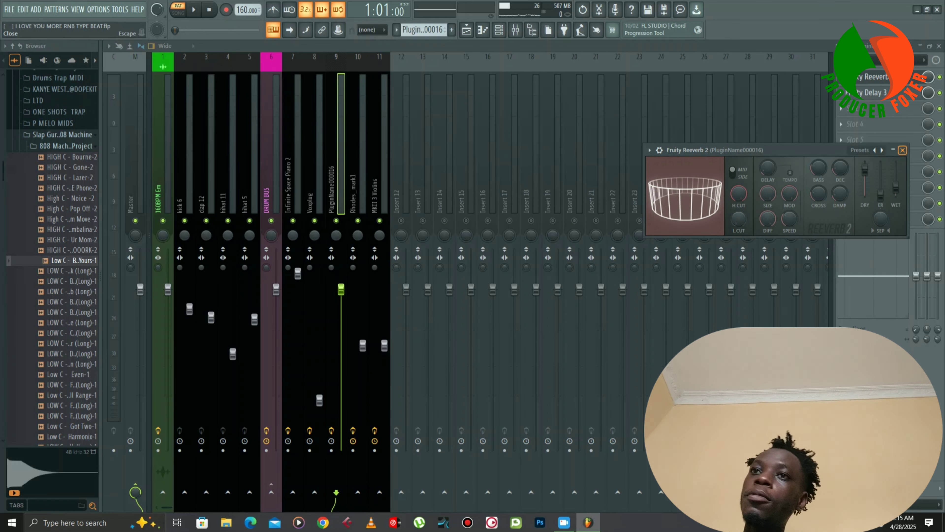
left_click(903, 151)
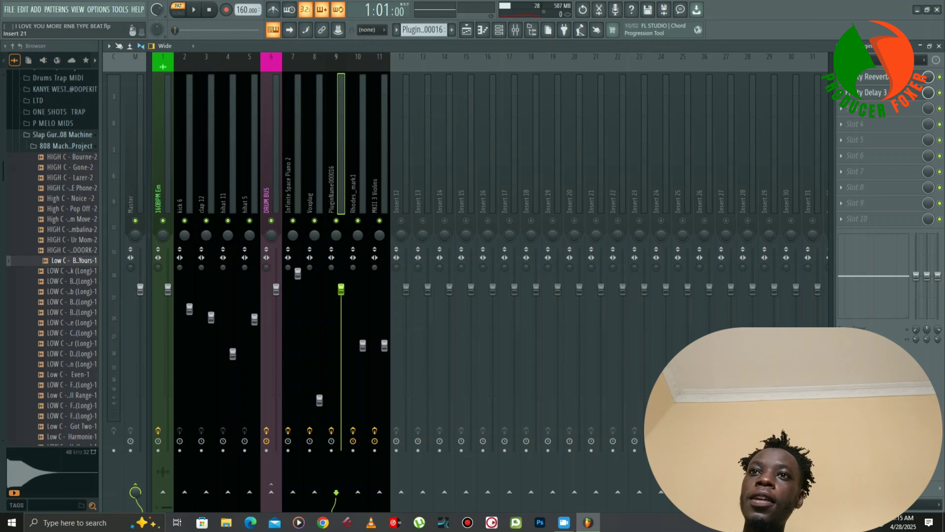
- Select the Rhodes_mark1 pattern and review the Messiah synth settings on its channel
left_click(499, 30)
scroll(424, 29, "down", 1)
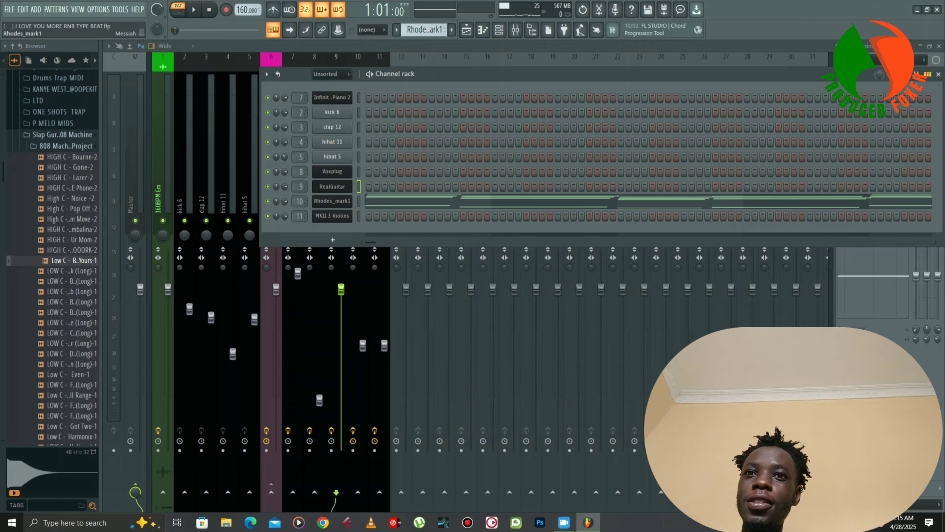
left_click(332, 201)
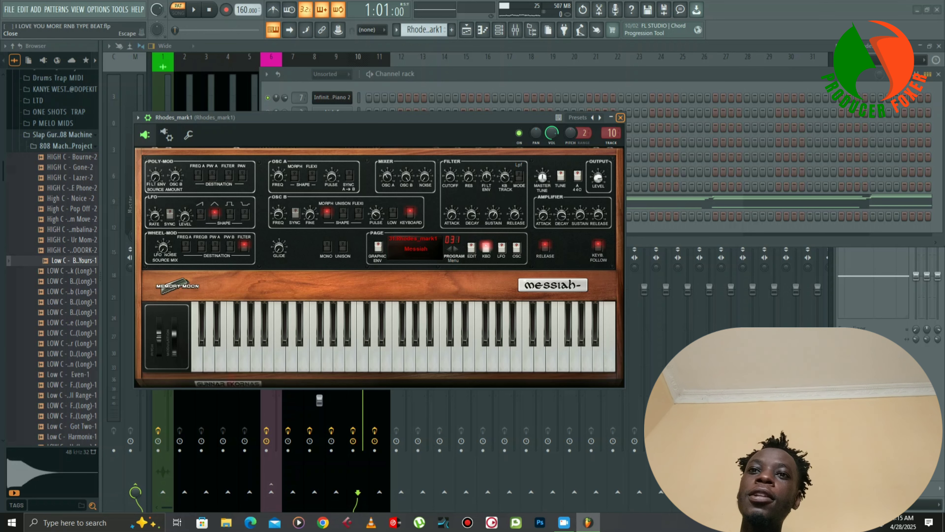
left_click(620, 117)
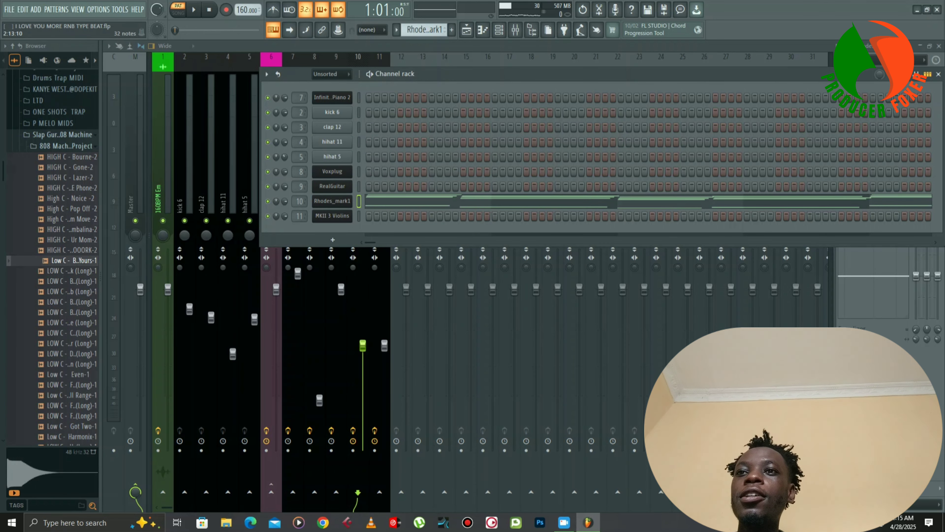
- Show all notes of the Rhodes_mark1 pattern in the piano roll and play the chords
left_click(589, 203)
scroll(589, 213, "down", 3)
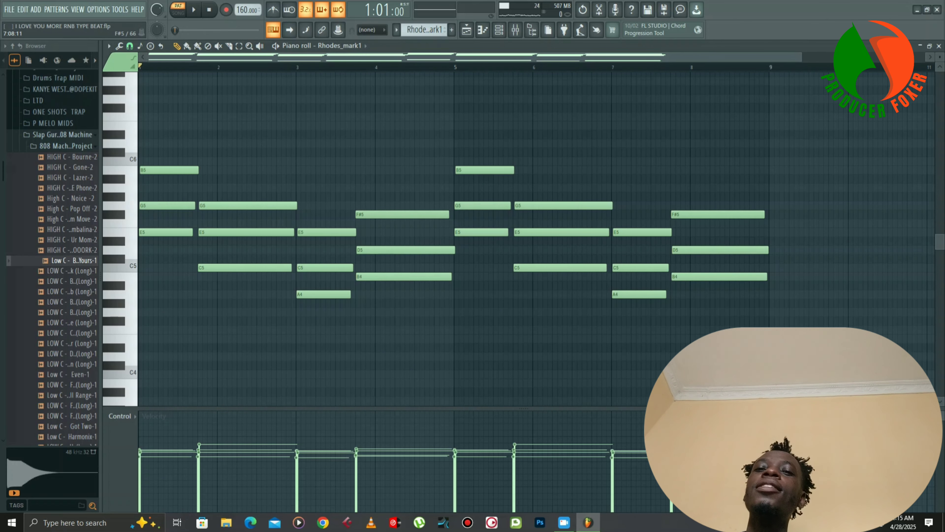
key("space")
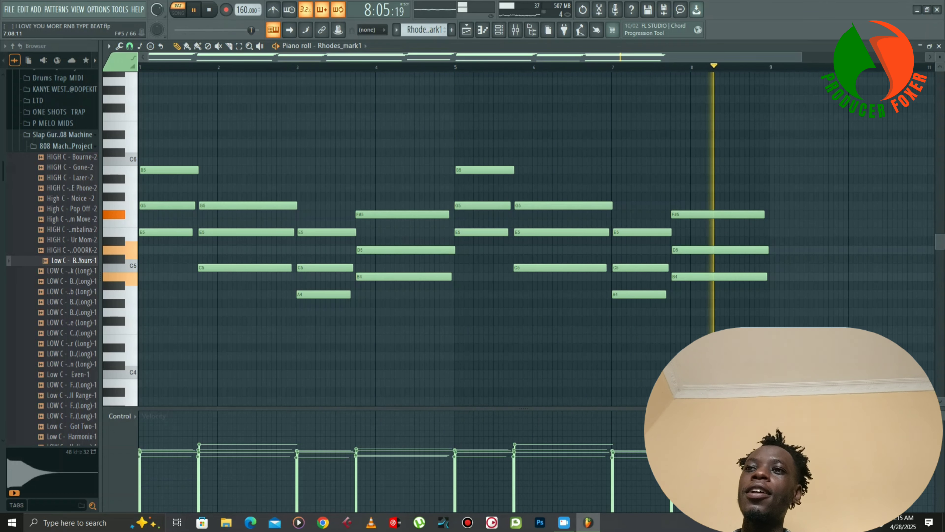
key("space")
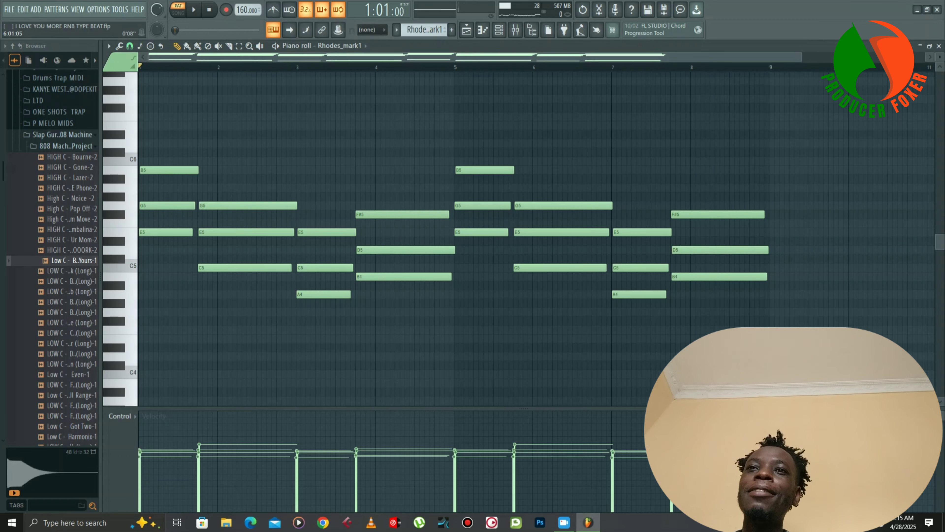
- Inspect the Fruity parametric EQ 2, Fruity Reeverb 2 and Fruity Delay 3 settings on the Rhodes_mark1 mixer track
left_click(515, 30)
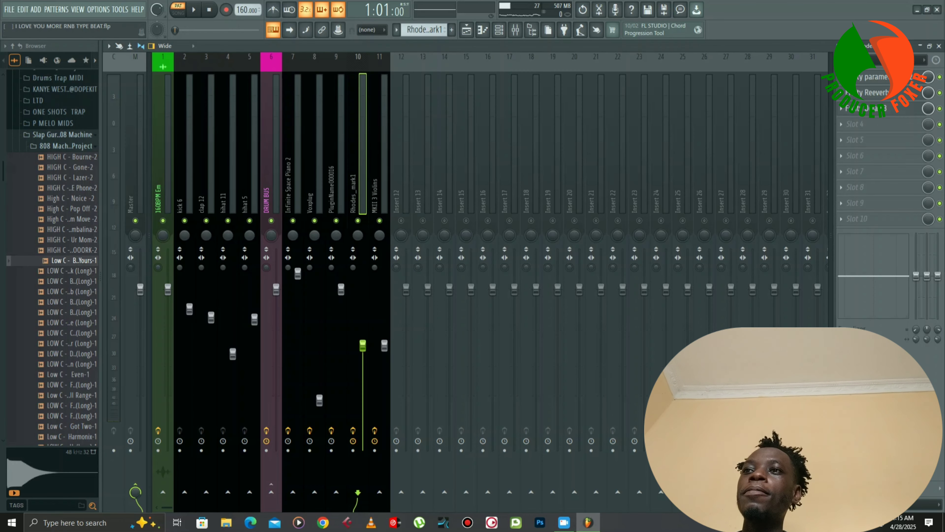
left_click(872, 77)
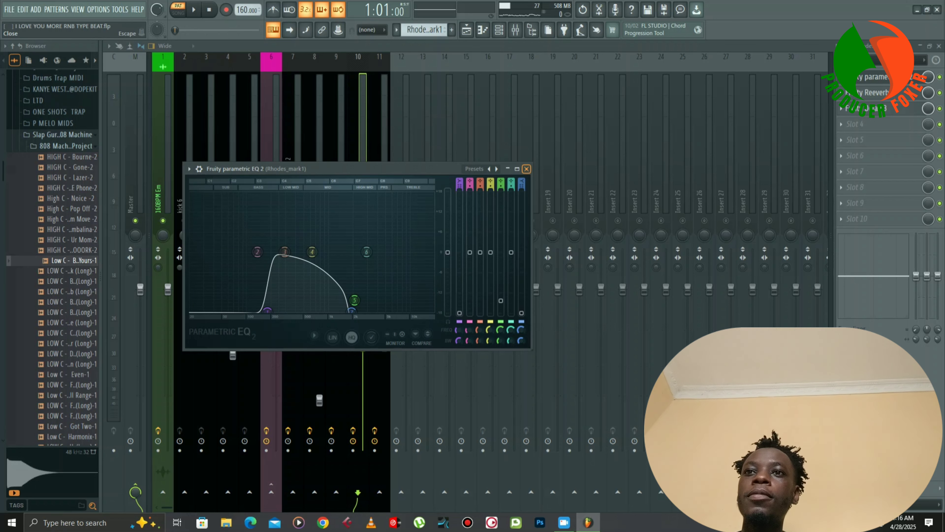
left_click(526, 169)
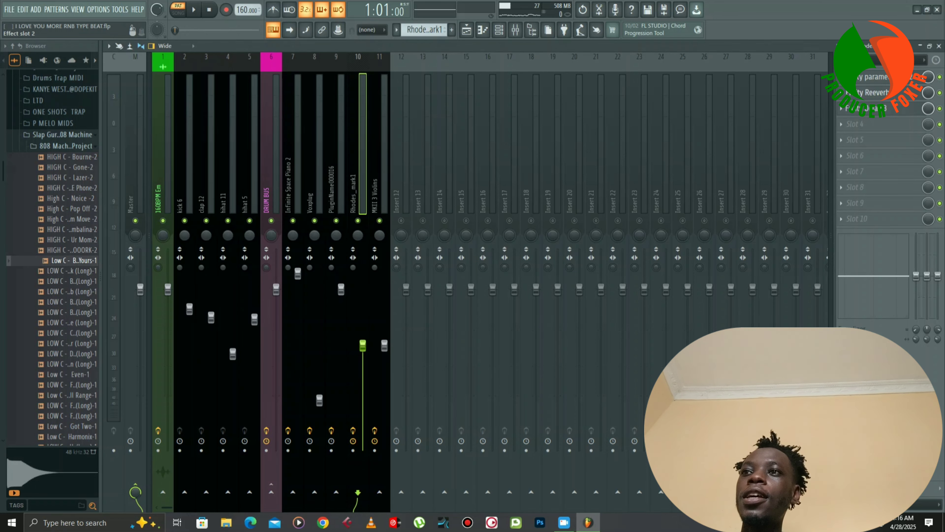
left_click(872, 93)
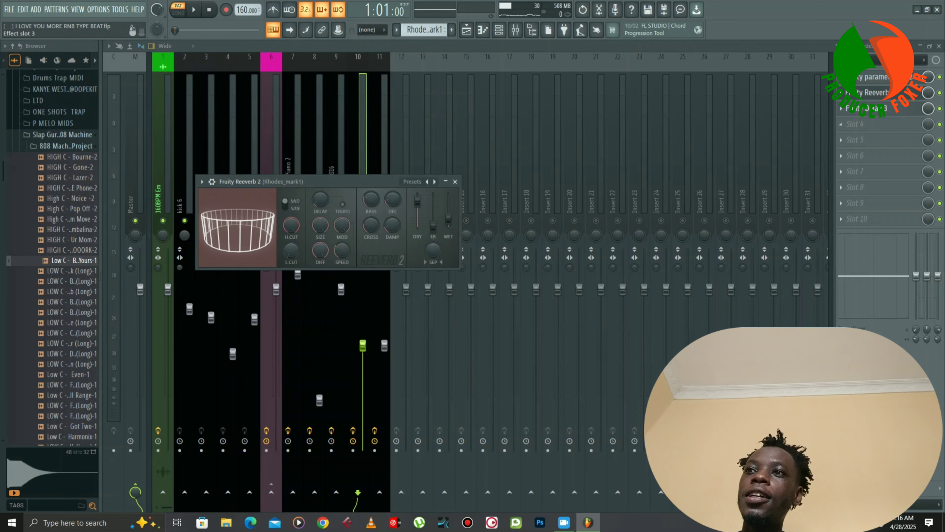
left_click(872, 108)
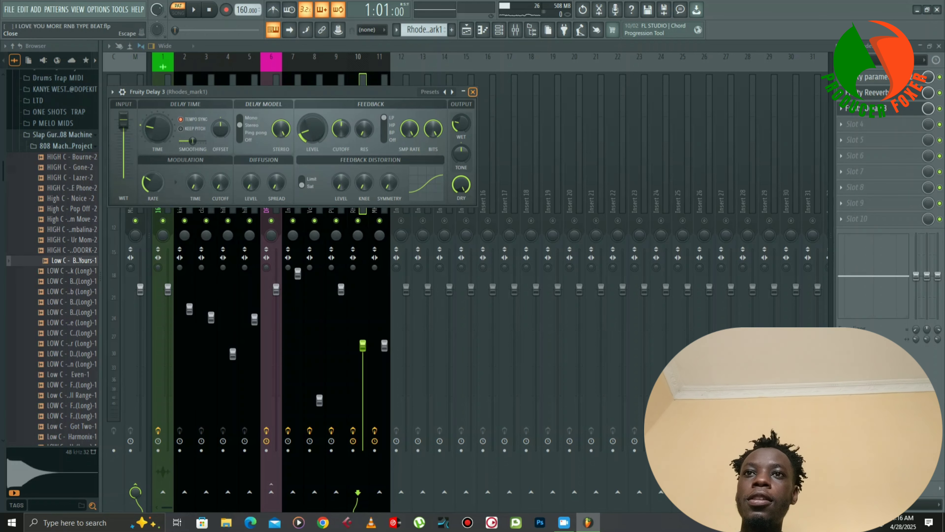
left_click(472, 91)
- Select the MKII 3 Violins pattern and review its Redtron instrument, moving the plugin window clear of the channel names
left_click(499, 30)
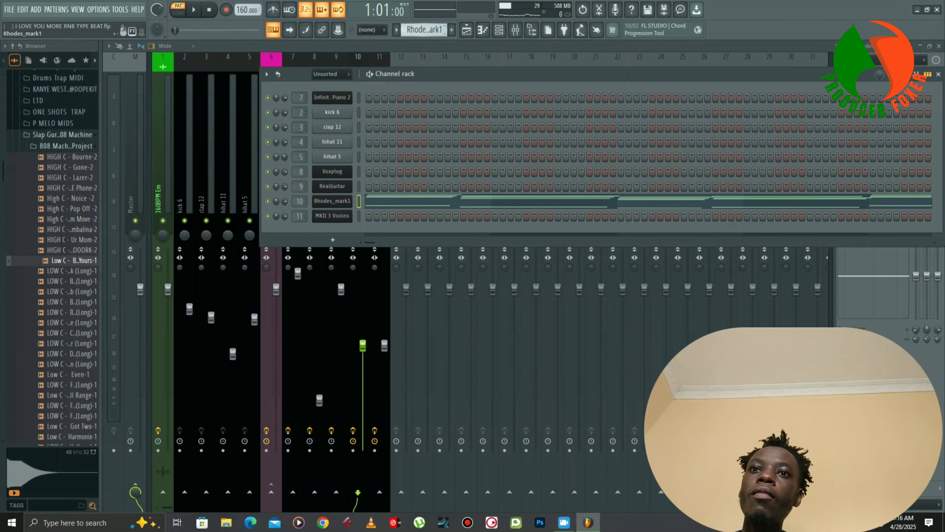
scroll(423, 29, "down", 1)
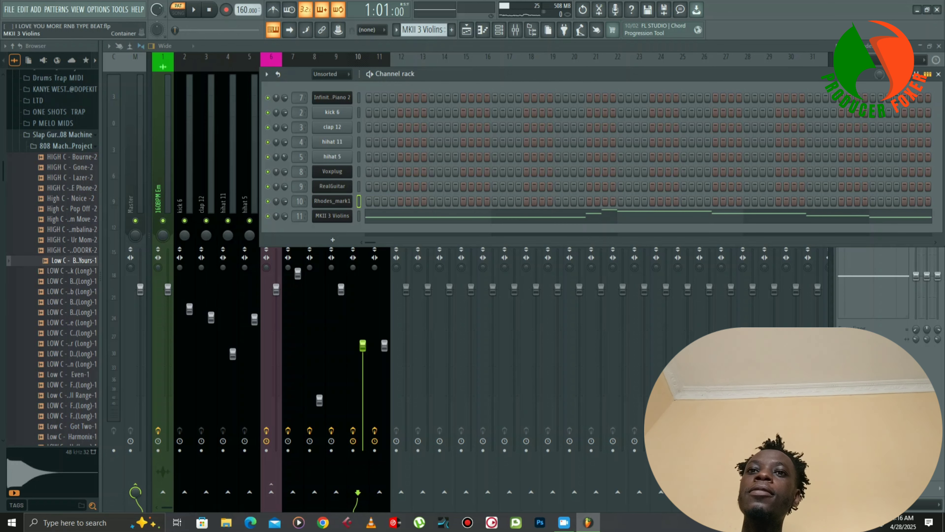
left_click(332, 216)
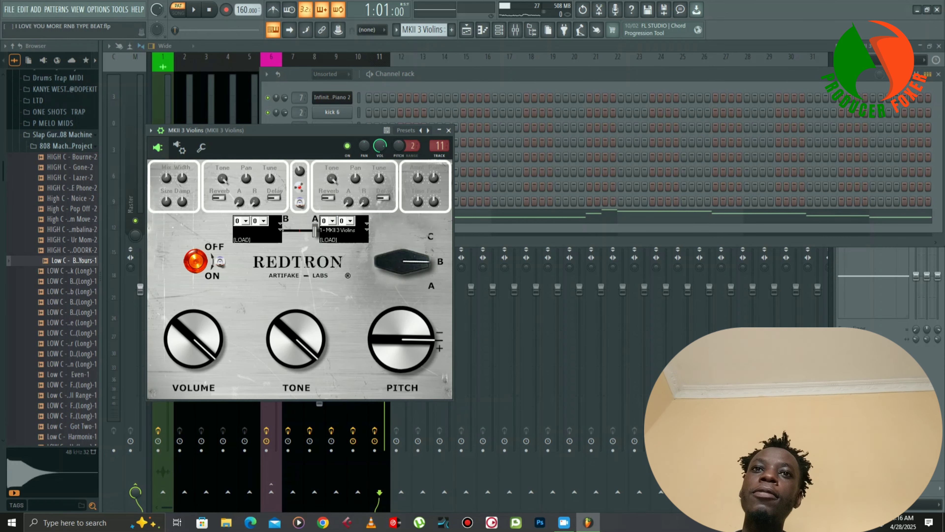
left_click_drag(298, 130, 667, 82)
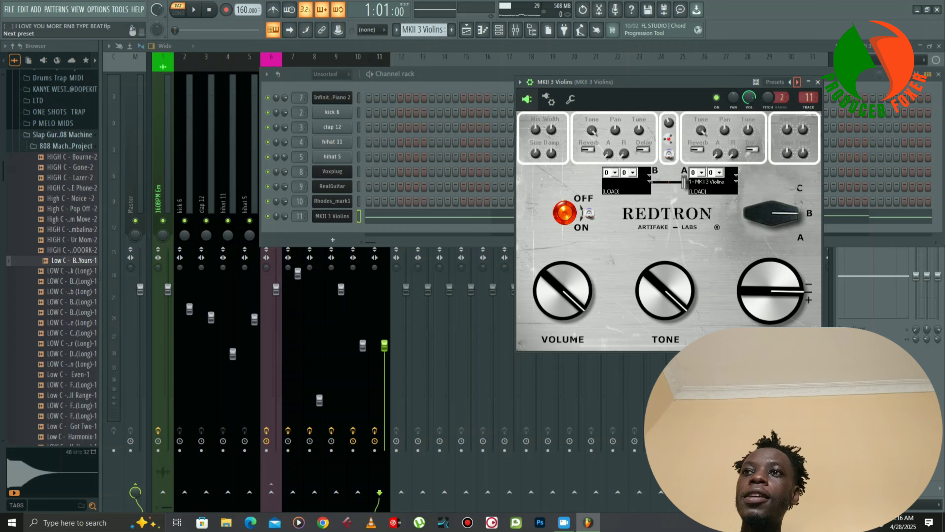
- Show the Redtron preset list, choose the MKII 3 Violins preset and return to the channel rack
left_click(797, 81)
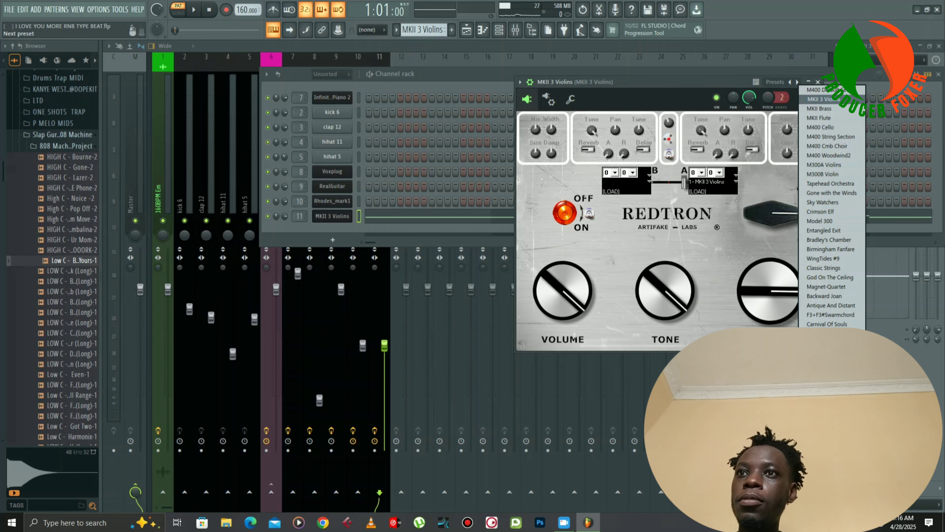
left_click(816, 99)
left_click(852, 76)
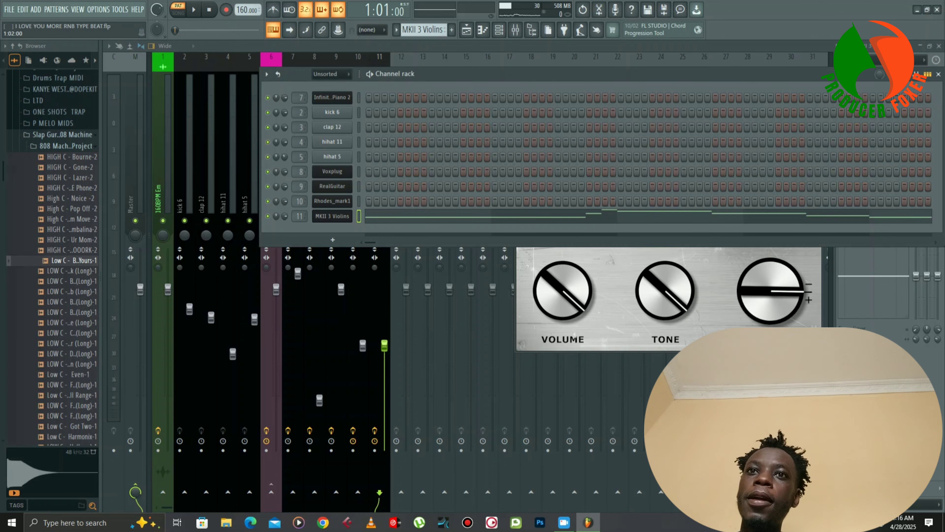
- Play the MKII 3 Violins pattern and follow its melody notes in the piano roll down to the lowest notes
left_click(194, 10)
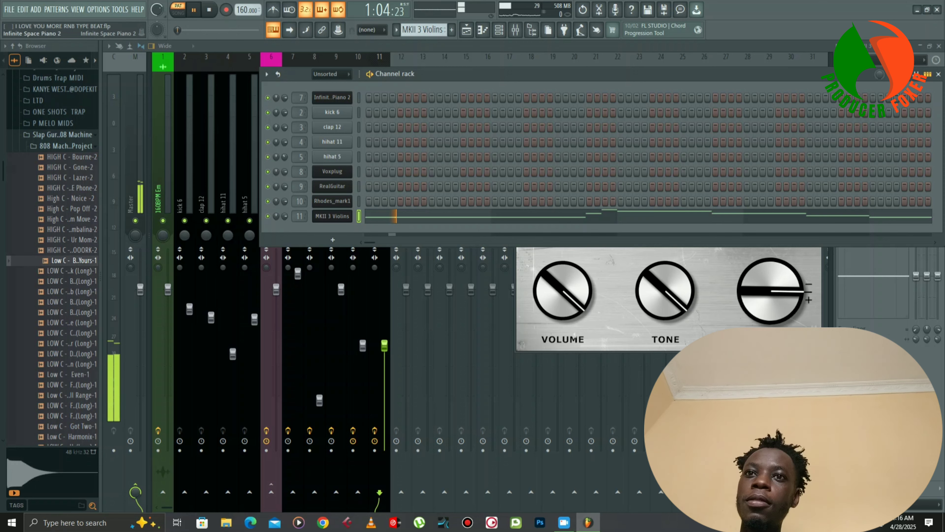
left_click(505, 215)
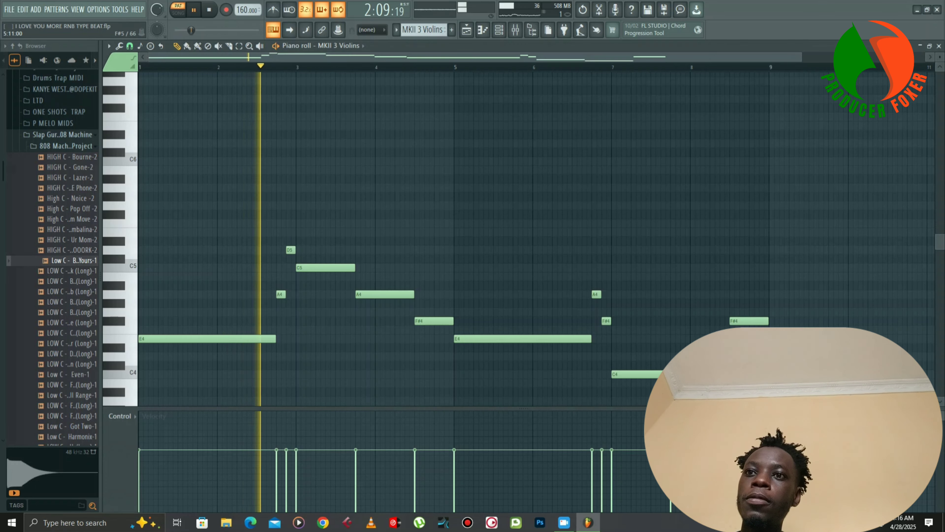
scroll(505, 215, "down", 1)
scroll(506, 214, "down", 2)
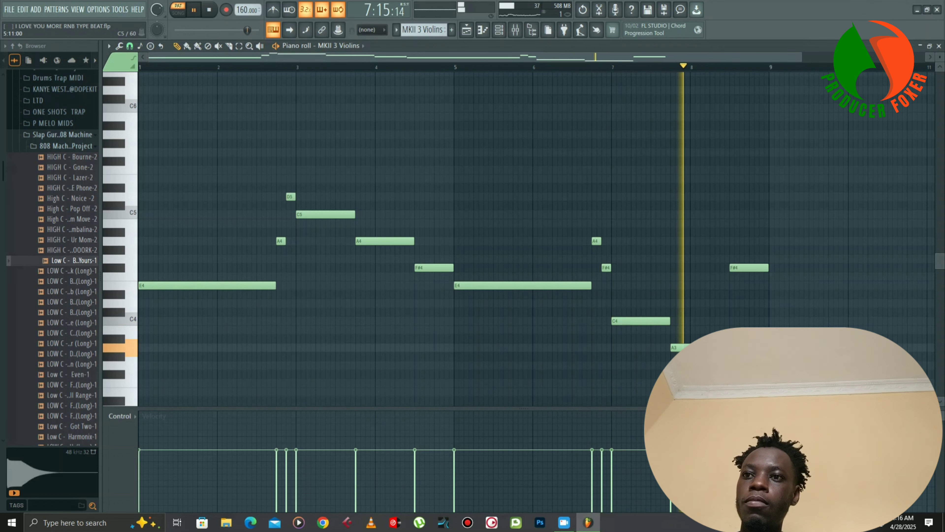
key("space")
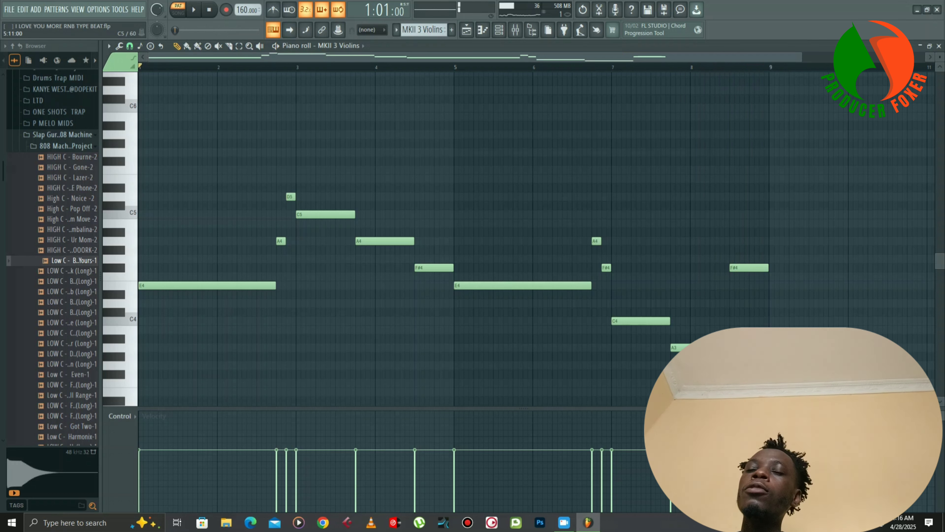
- Play the kick 6 and clap 12 patterns one after the other while viewing their steps in the channel rack
key("F6")
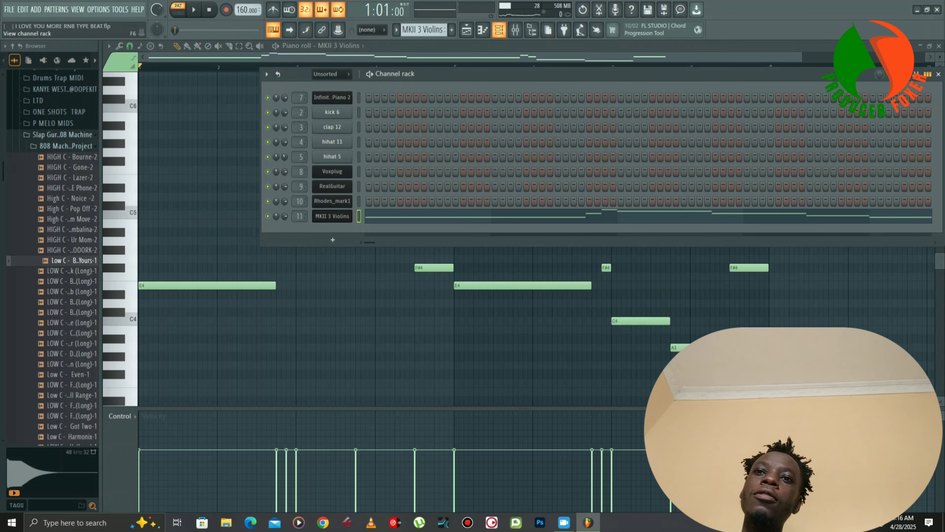
scroll(423, 30, "down", 1)
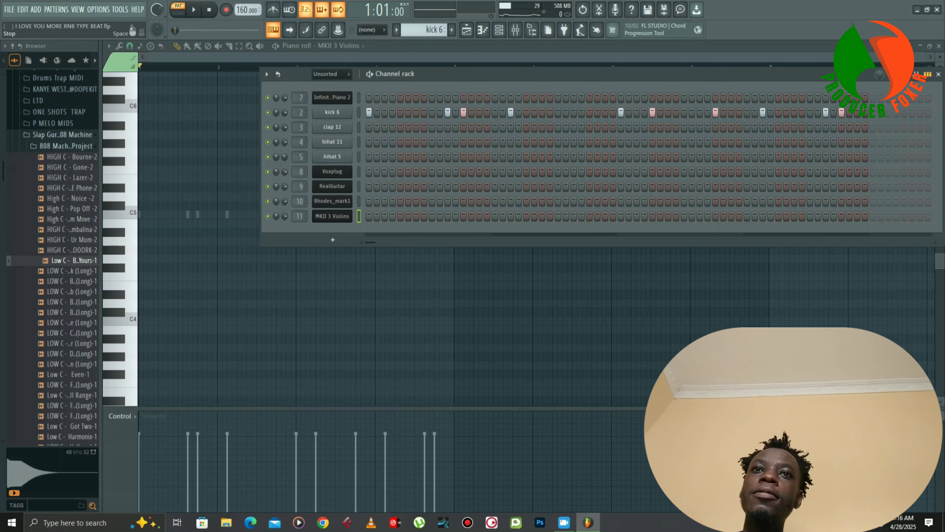
key("space")
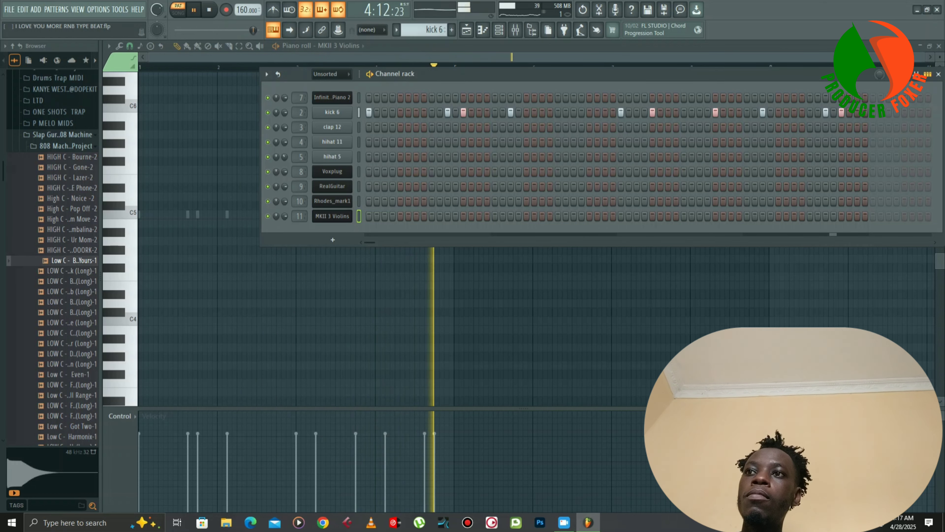
key("space")
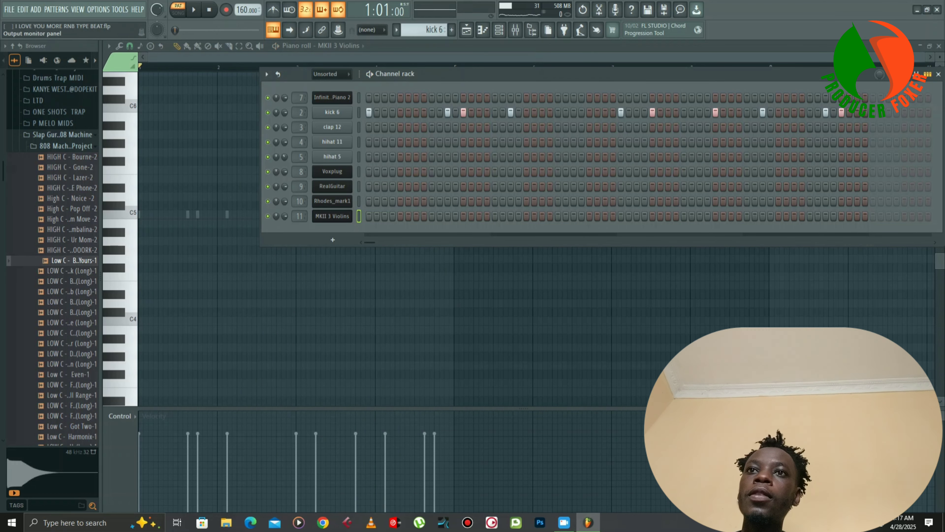
scroll(424, 30, "down", 1)
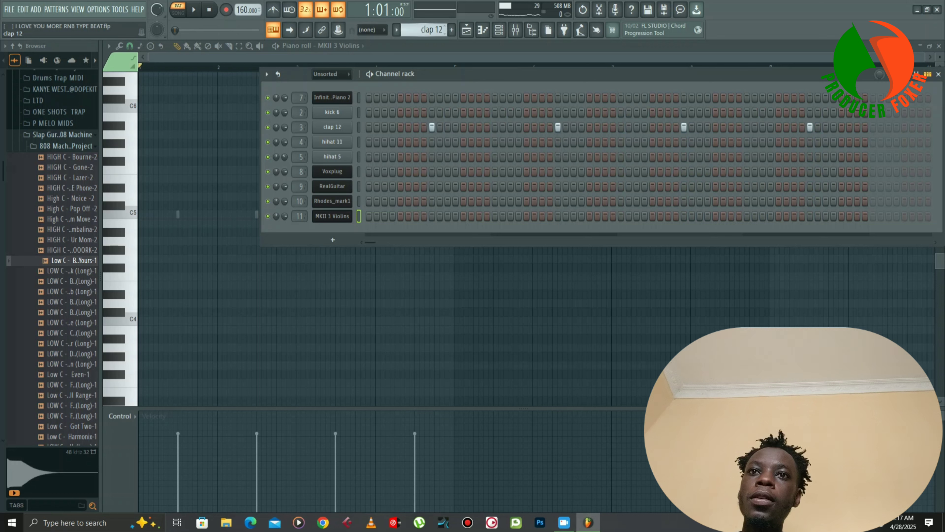
key("space")
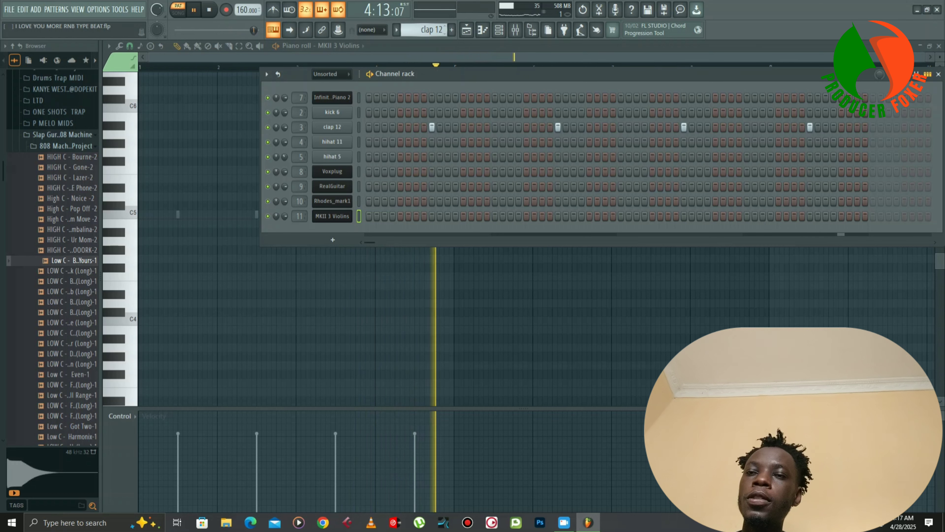
key("space")
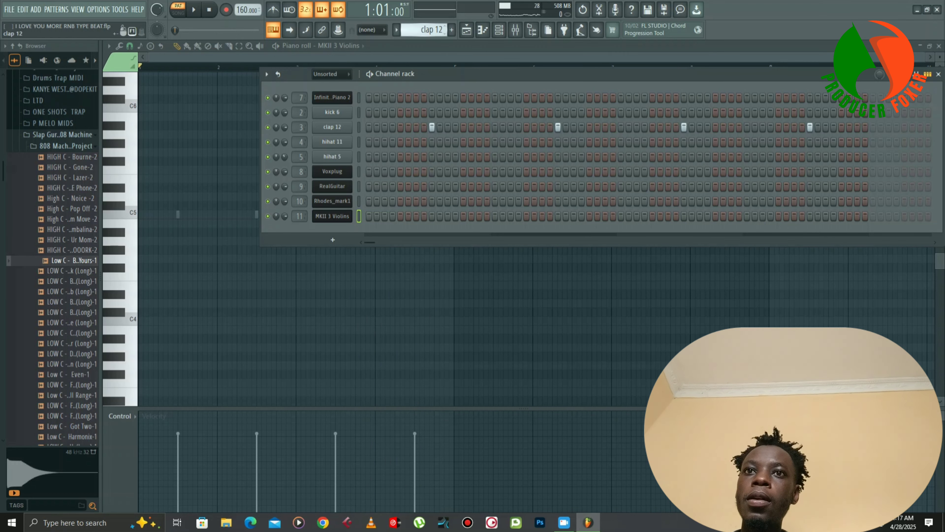
- Play the hihat 11 and hihat 5 patterns in turn to review their step sequences
key("KP_Add")
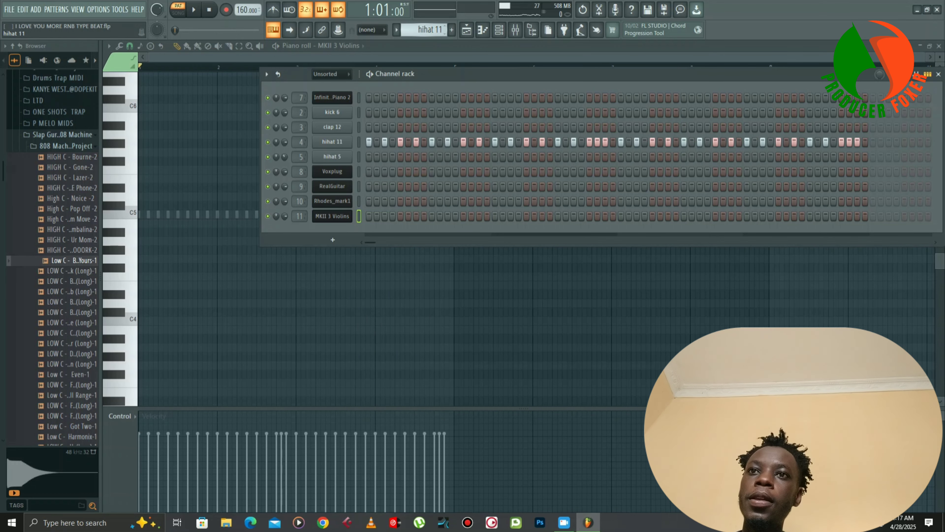
key("space")
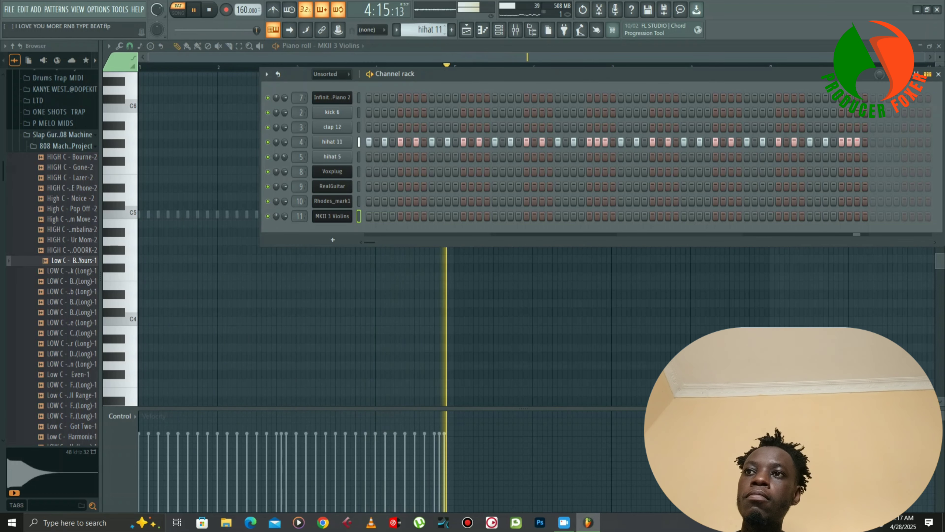
key("space")
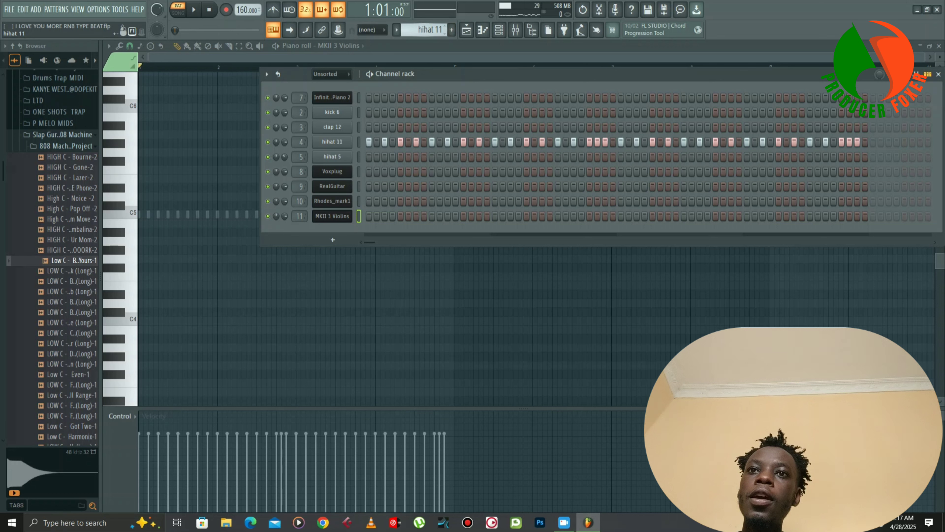
scroll(424, 29, "down", 1)
key("space")
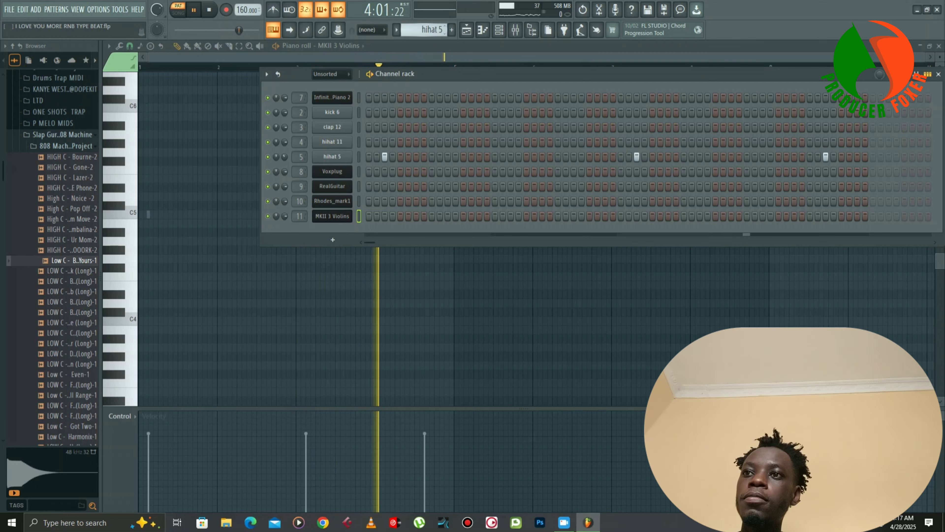
key("space")
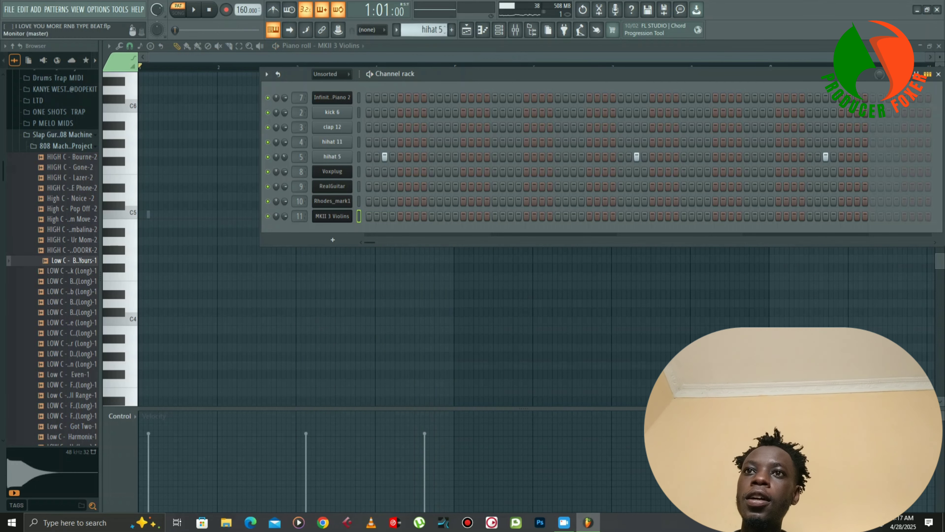
- Inspect the KNOCK plugin settings on the DRUM BUS mixer track, moving its window clear of the track names, and close it
left_click(515, 30)
left_click(274, 149)
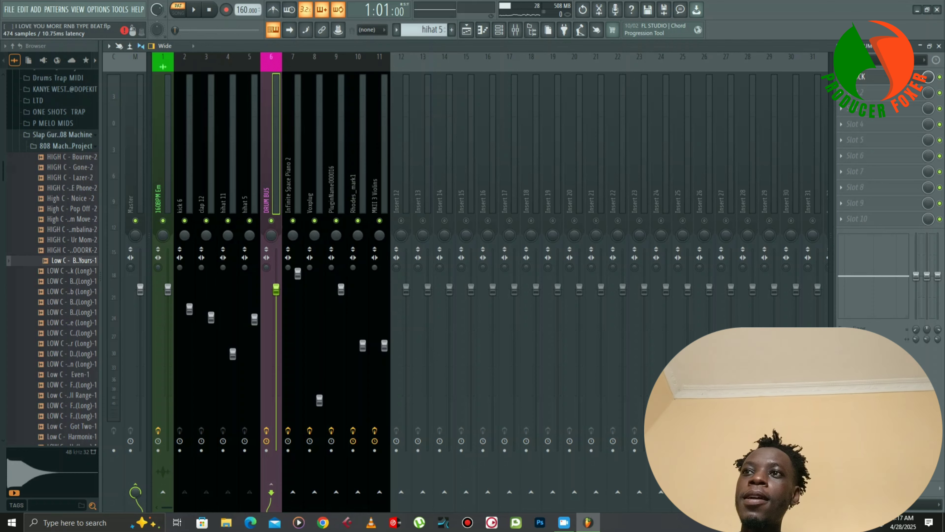
left_click(868, 77)
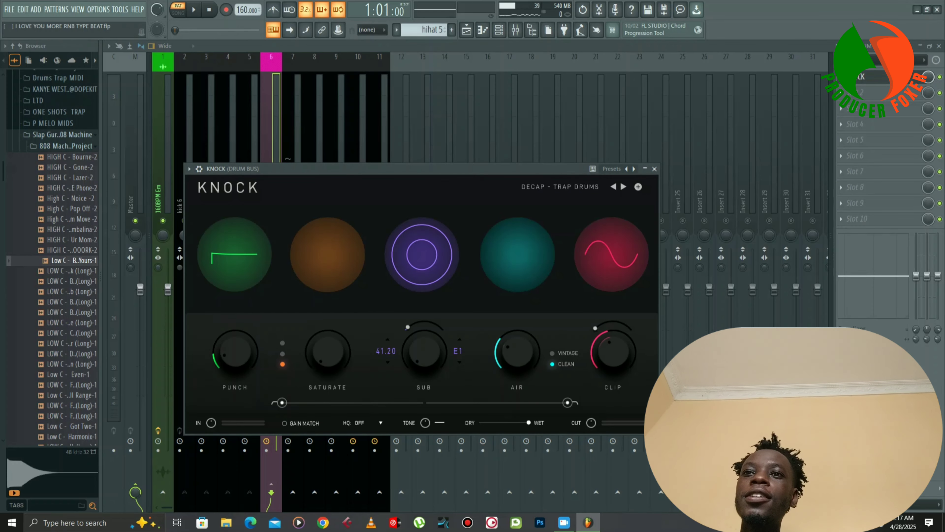
left_click_drag(421, 168, 573, 78)
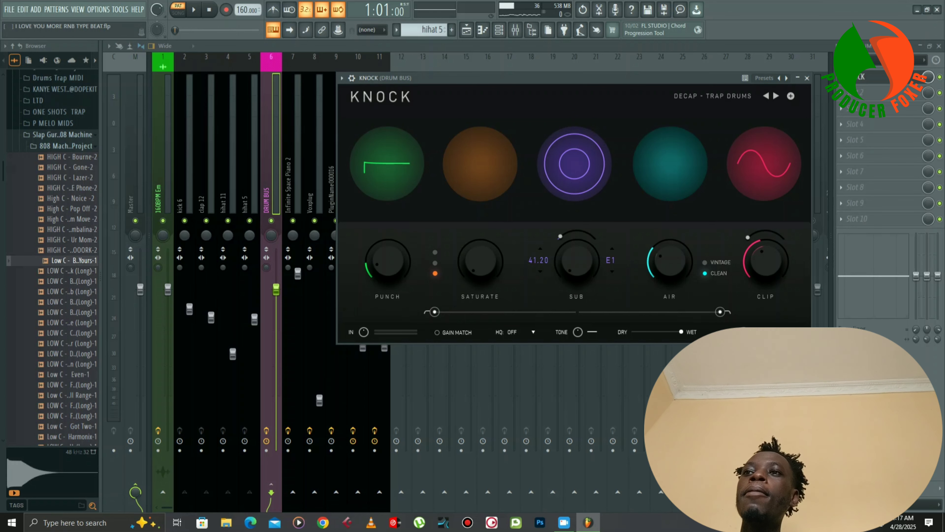
left_click(807, 78)
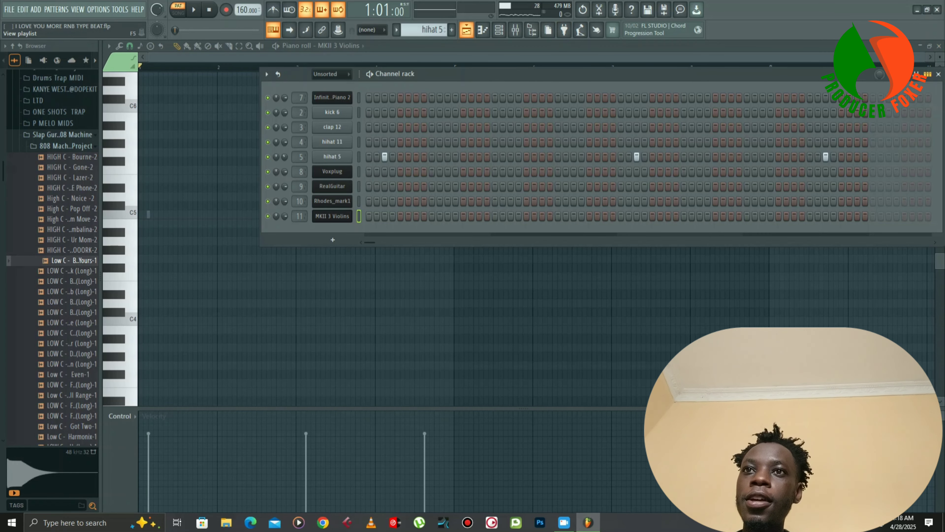
- Solo Tracks 7 to 10 in the playlist and play the drums together from bar 25
left_click(466, 30)
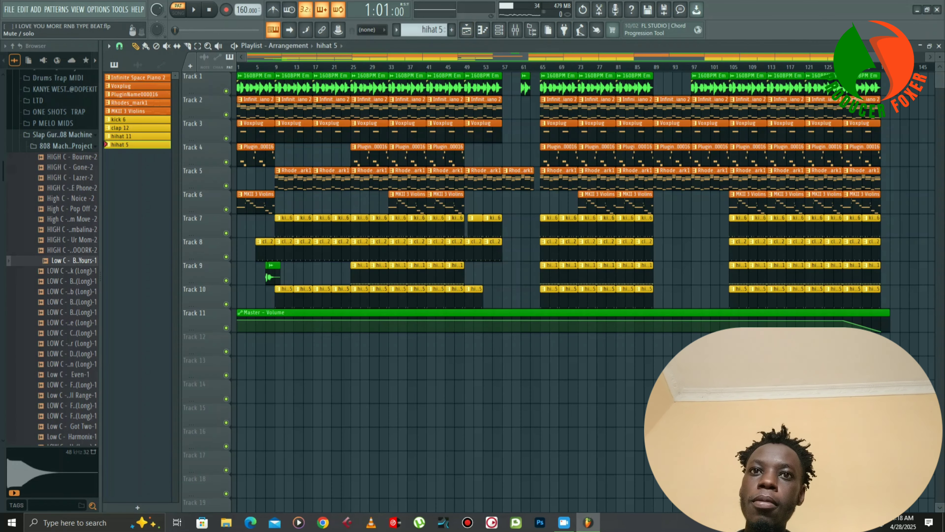
right_click(226, 233)
left_click(226, 257)
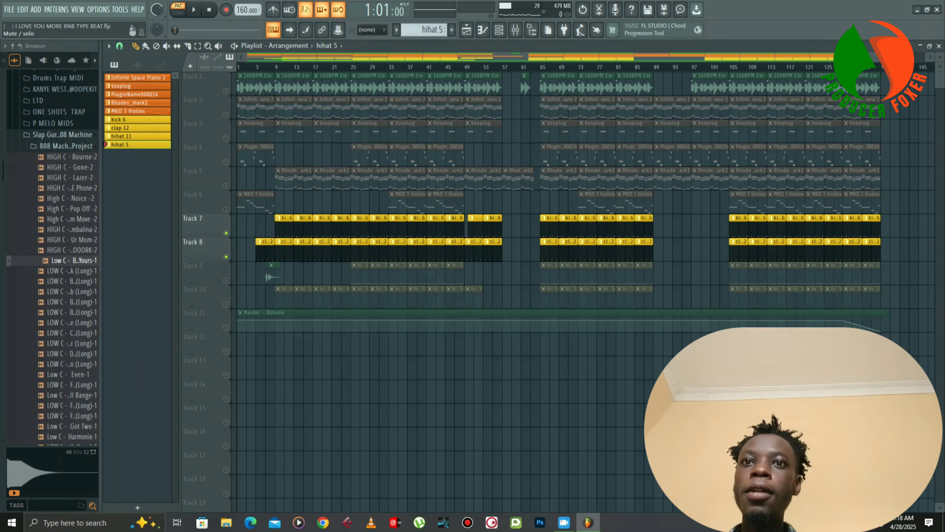
left_click(226, 281)
left_click(226, 304)
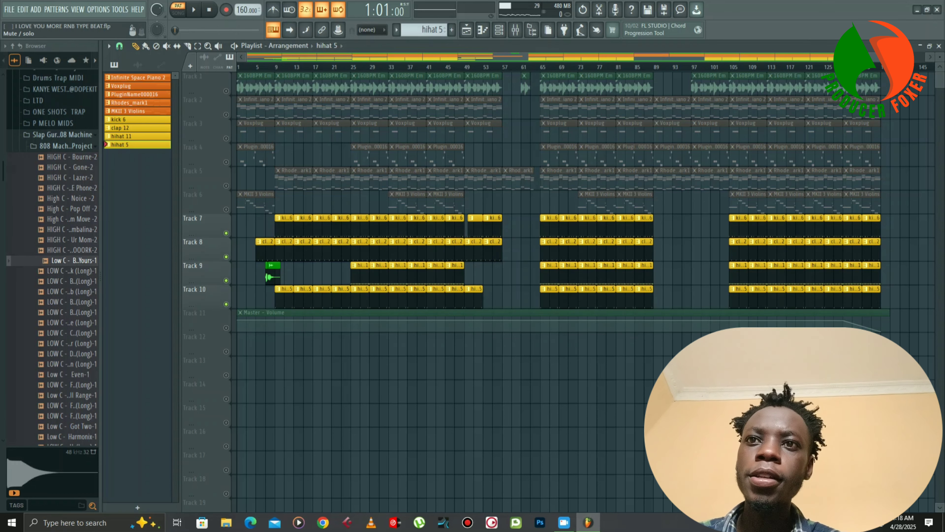
left_click(350, 67)
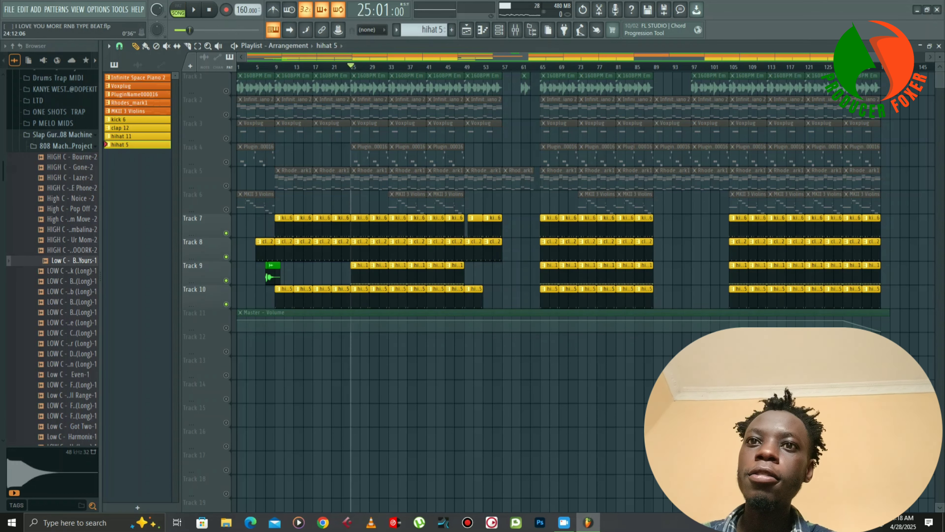
key("space")
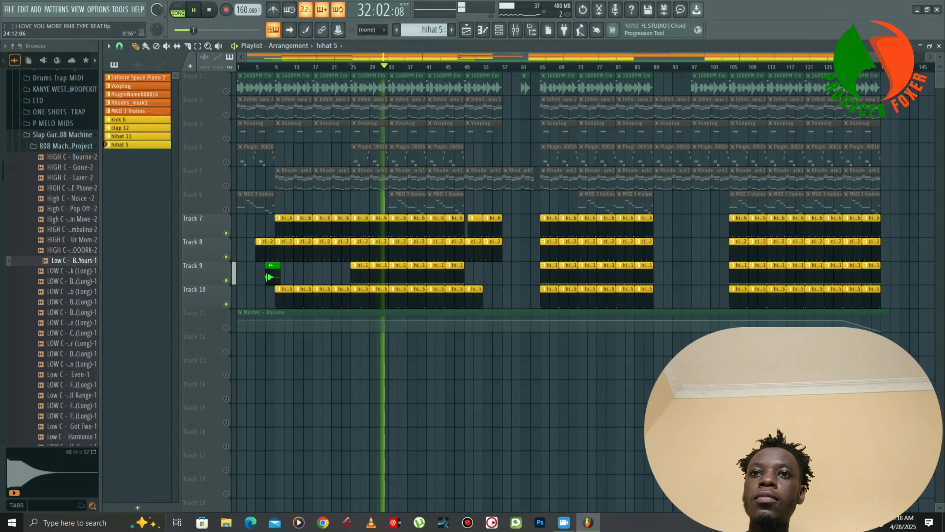
key("space")
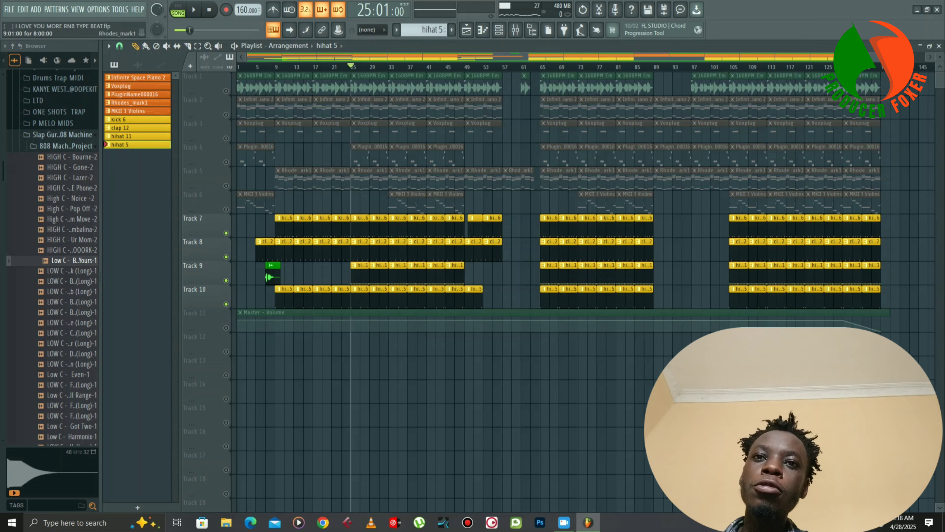
- Enable the Master volume automation on Track 11 alongside the soloed drums and play the ending from bar 126
left_click(226, 328)
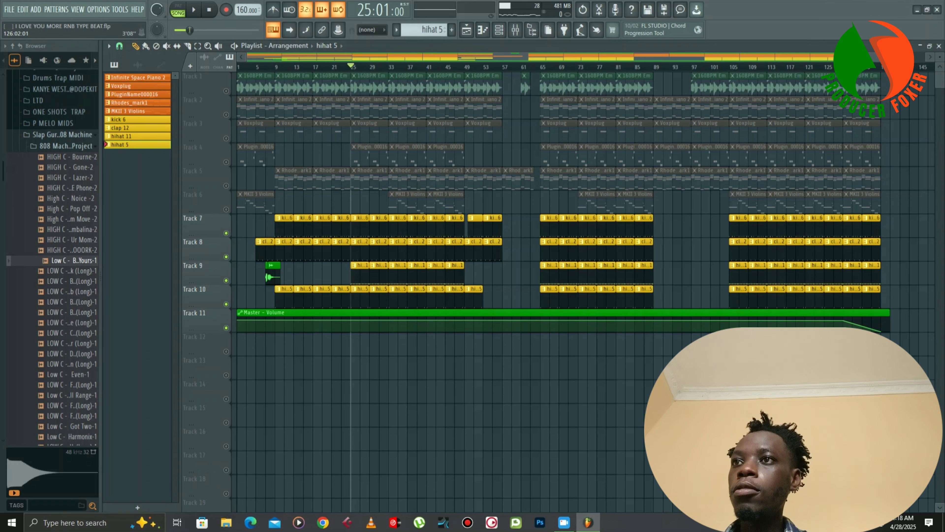
left_click(829, 67)
key("space")
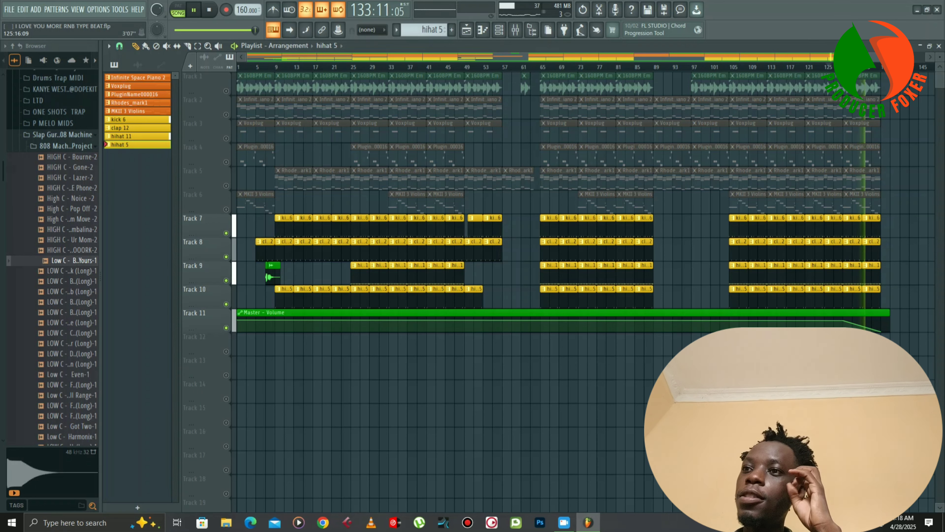
key("space")
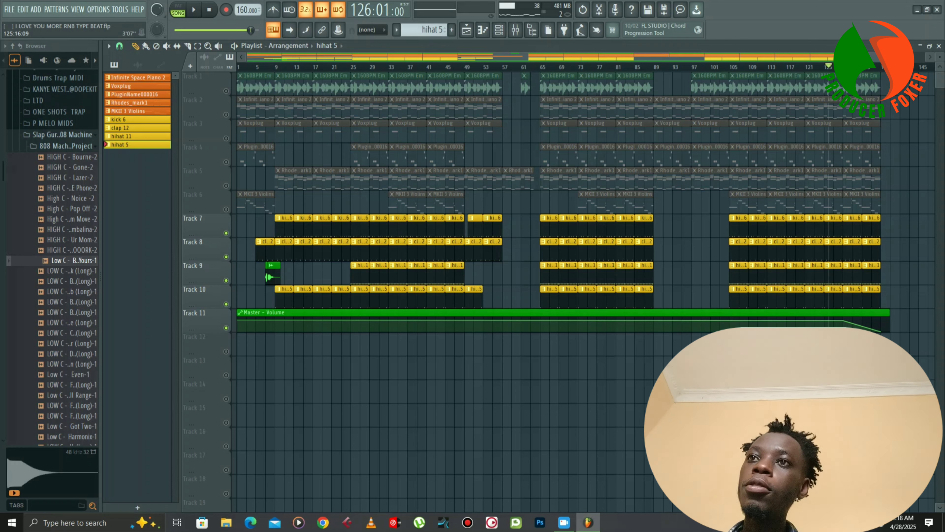
- Select the Master mixer track, reset the song position to the start and show the Create automation clip option for its panning
left_click(514, 30)
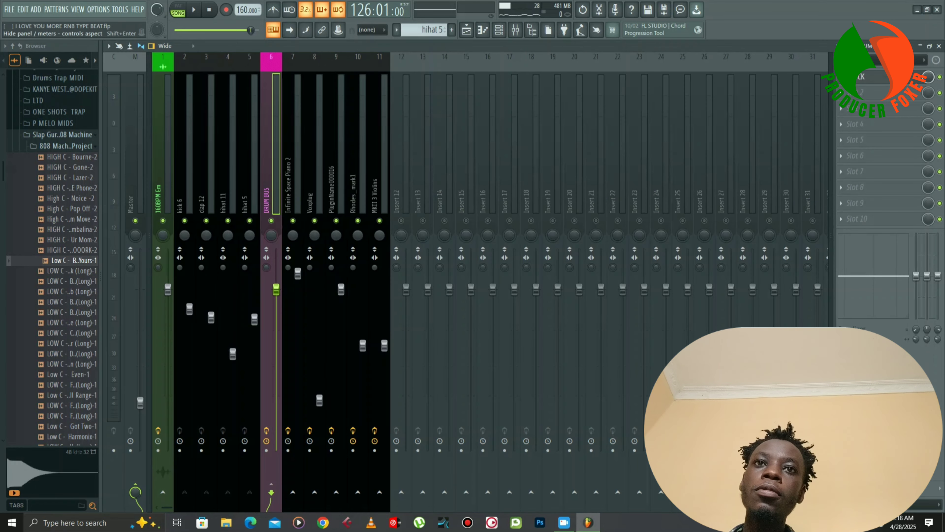
left_click(131, 164)
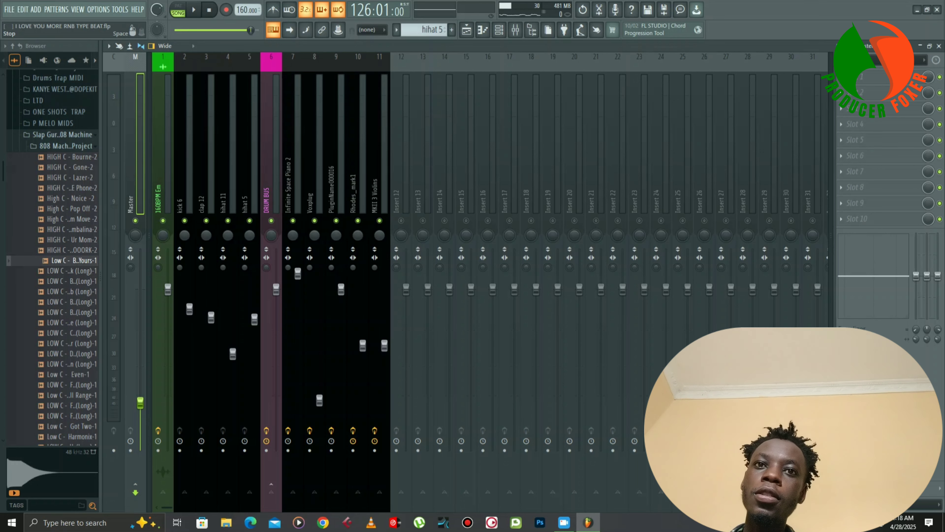
left_click(209, 10)
right_click(136, 235)
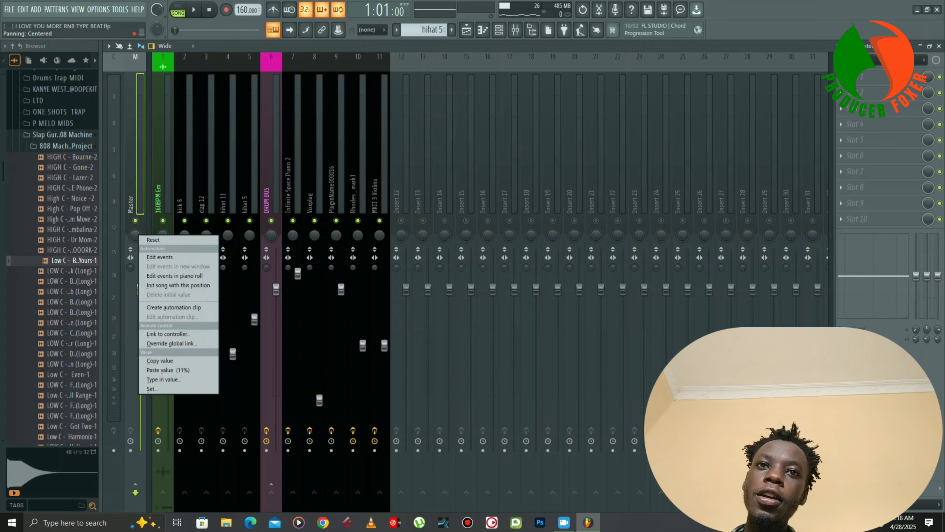
left_click(173, 308)
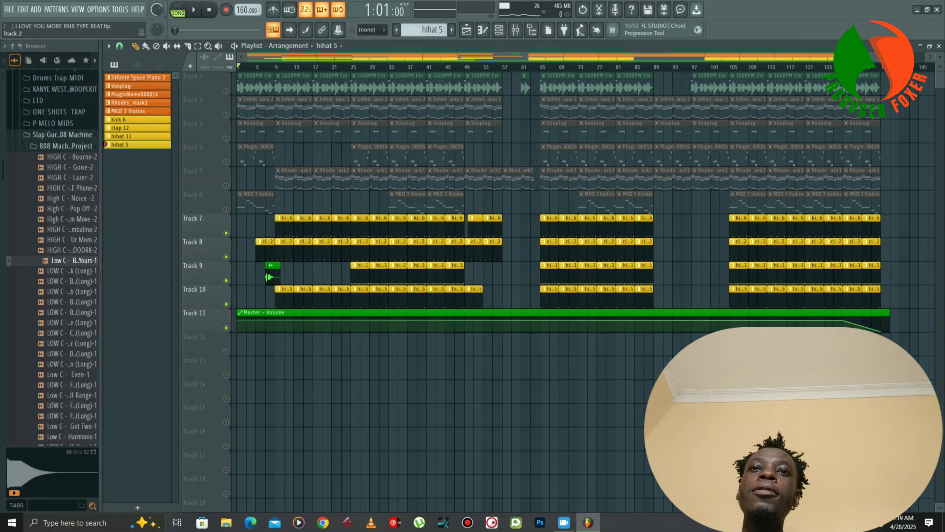
- Take the playlist out of solo so every track is enabled, and play the full arrangement from the start
right_click(226, 91)
right_click(226, 91)
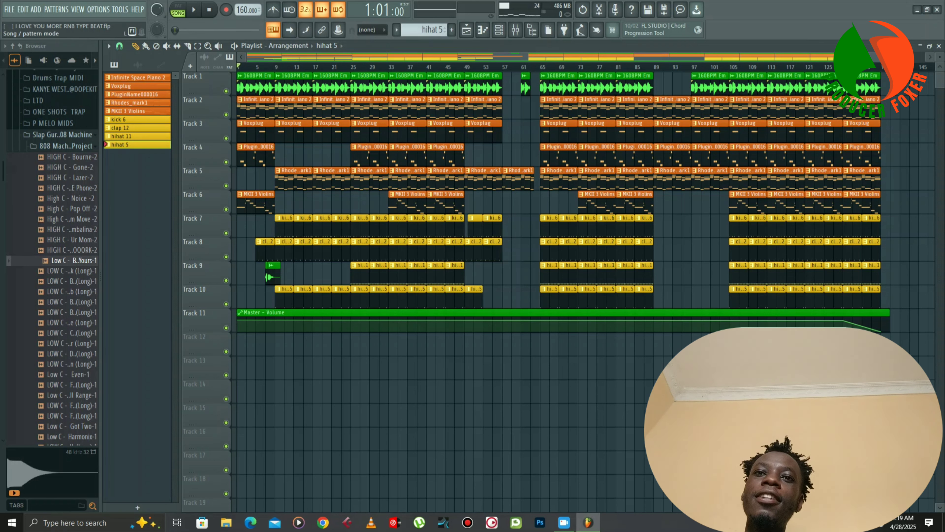
left_click(193, 10)
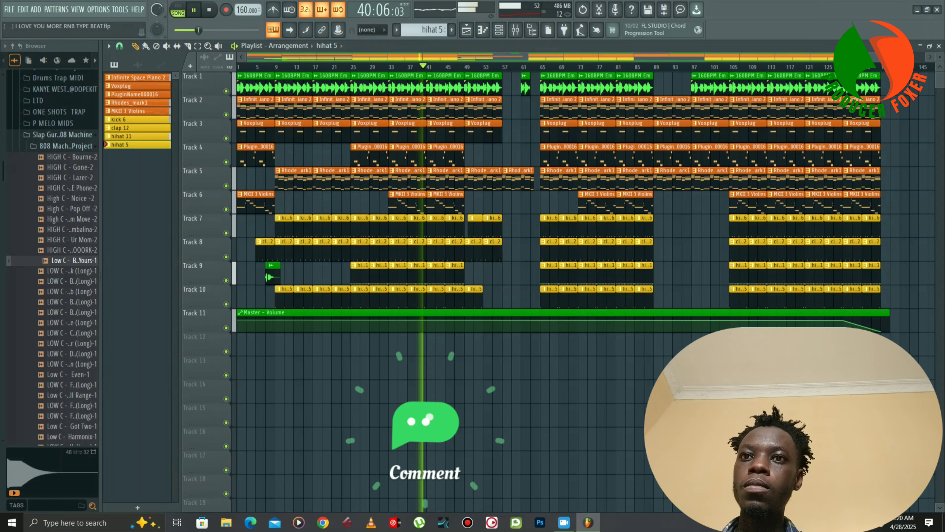
key("space")
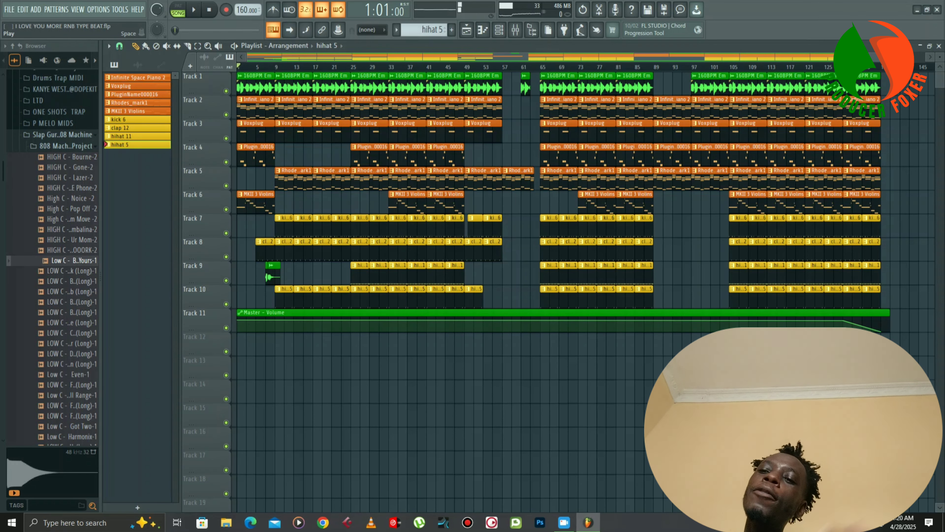